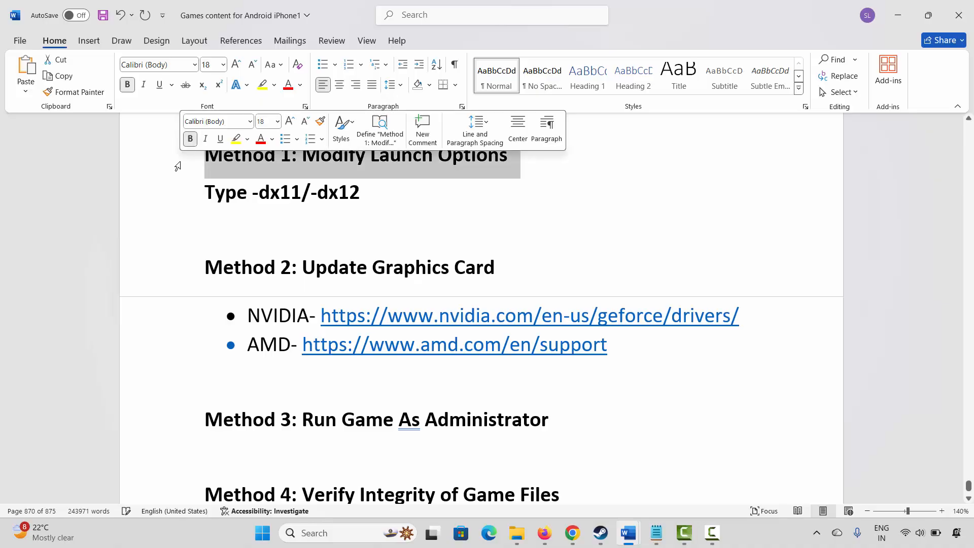
Switch to Steam, go to the launch options in the properties of Warhammer: Vermintide 2, and close the properties
click(329, 193)
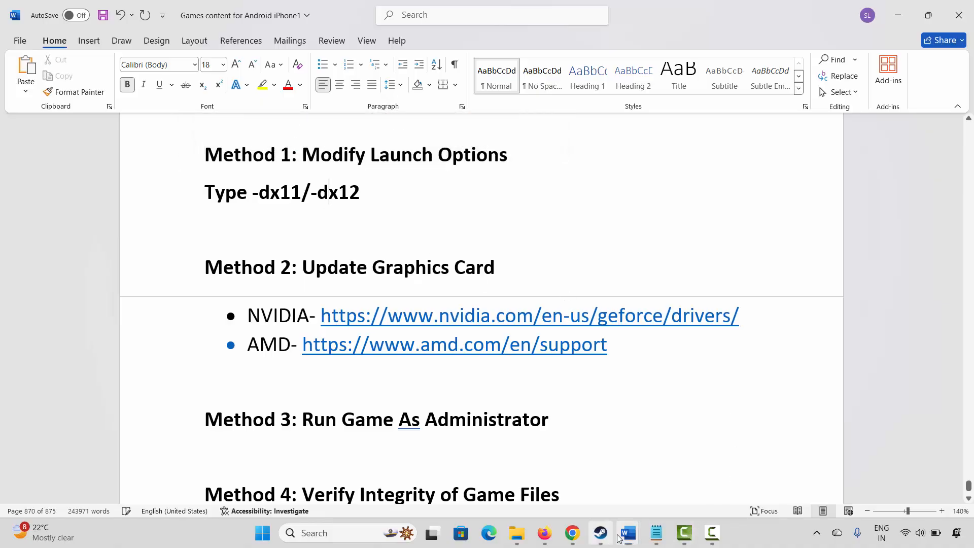
click(601, 533)
click(130, 30)
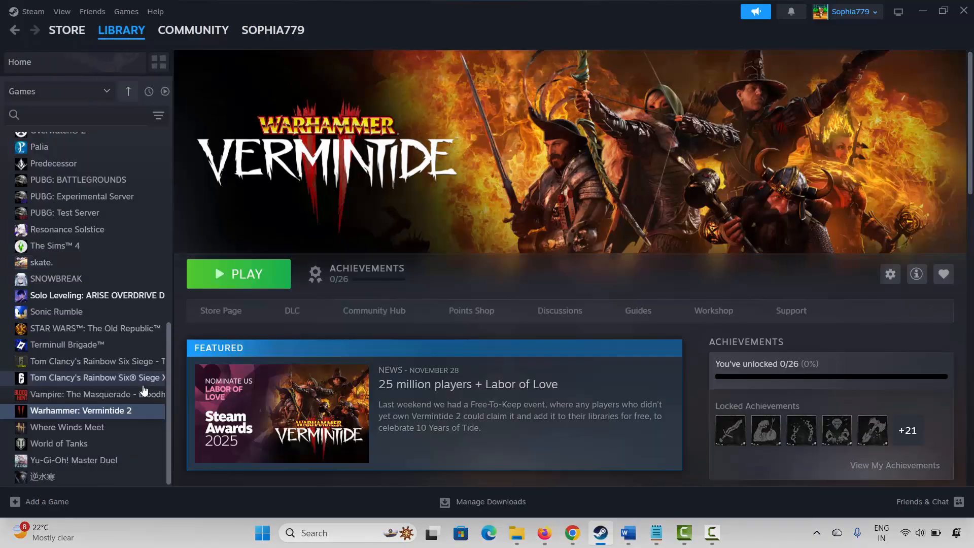
right_click(67, 414)
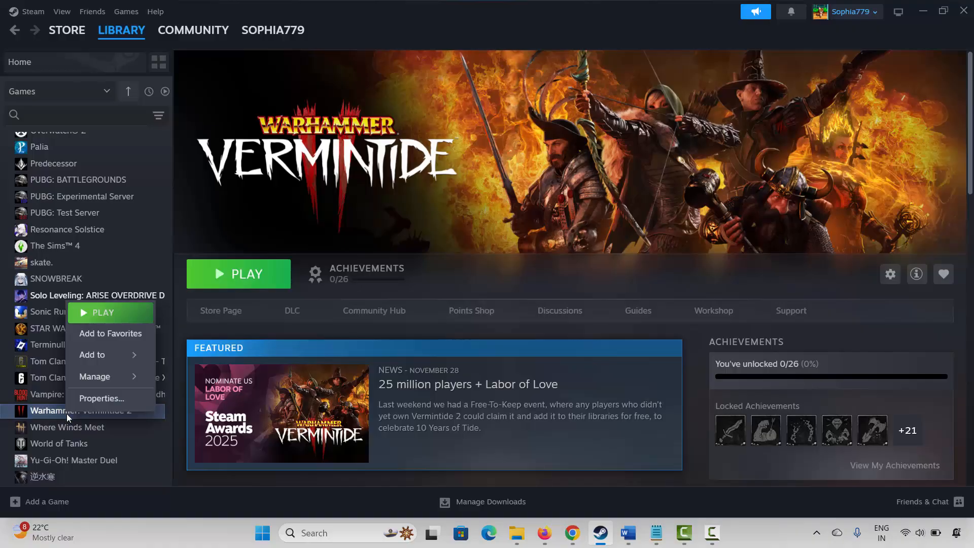
click(76, 401)
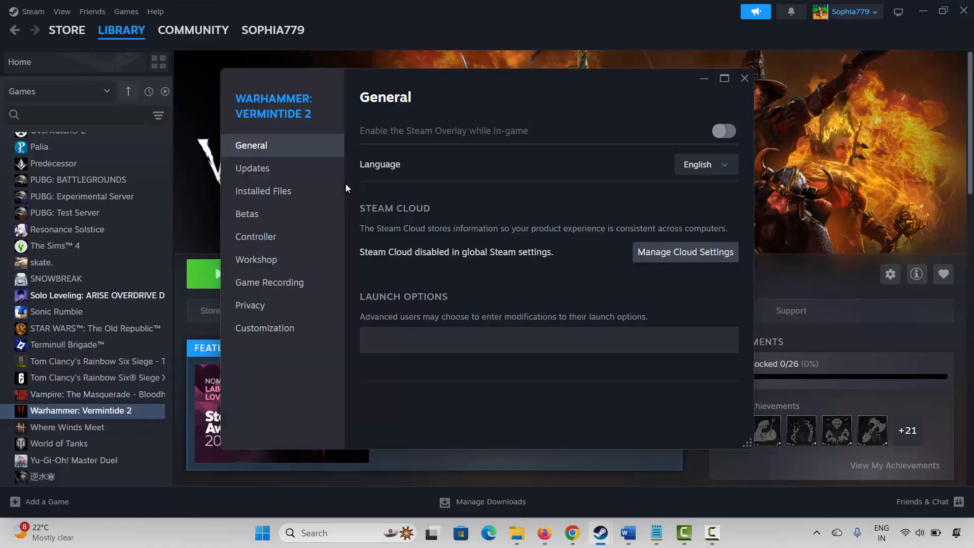
click(397, 338)
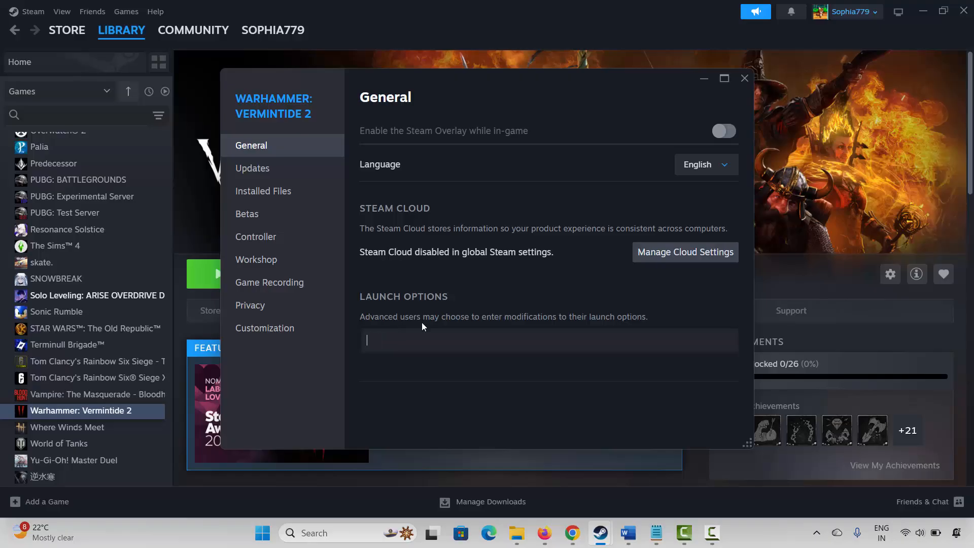
click(744, 78)
Switch back to the Word document and select the heading "Method 2: Update Graphics Card"
mouse_move(628, 532)
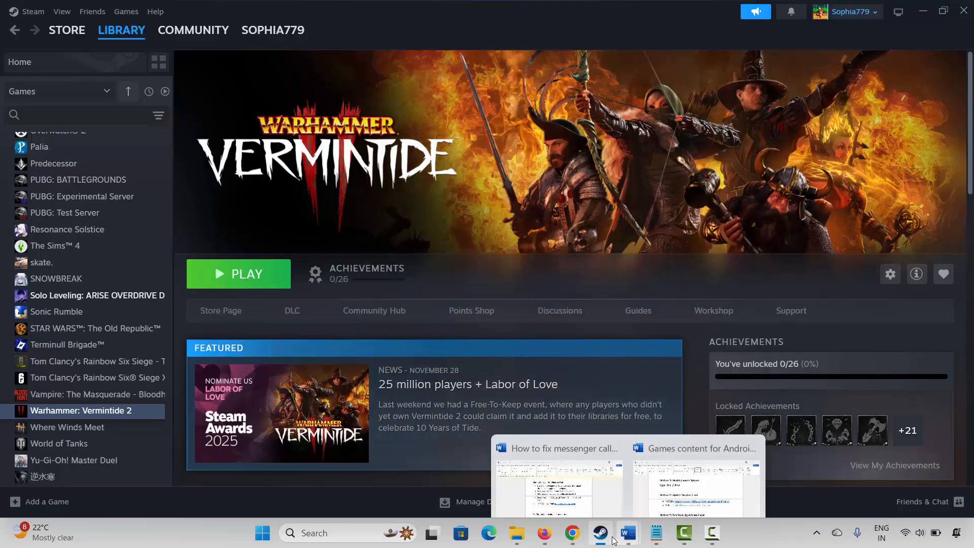
click(692, 472)
click(184, 277)
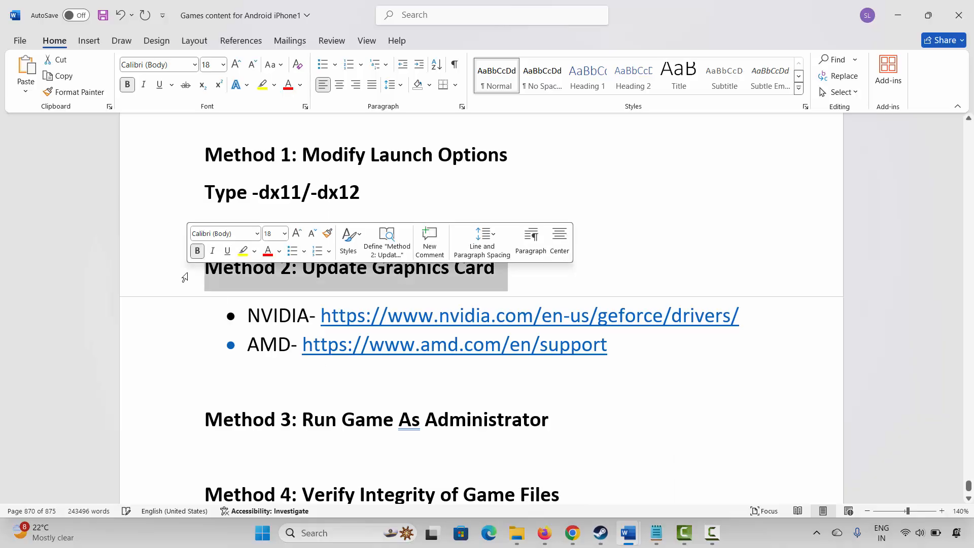
Open Device Manager and select the Intel(R) UHD Graphics adapter under the display adapters
click(317, 537)
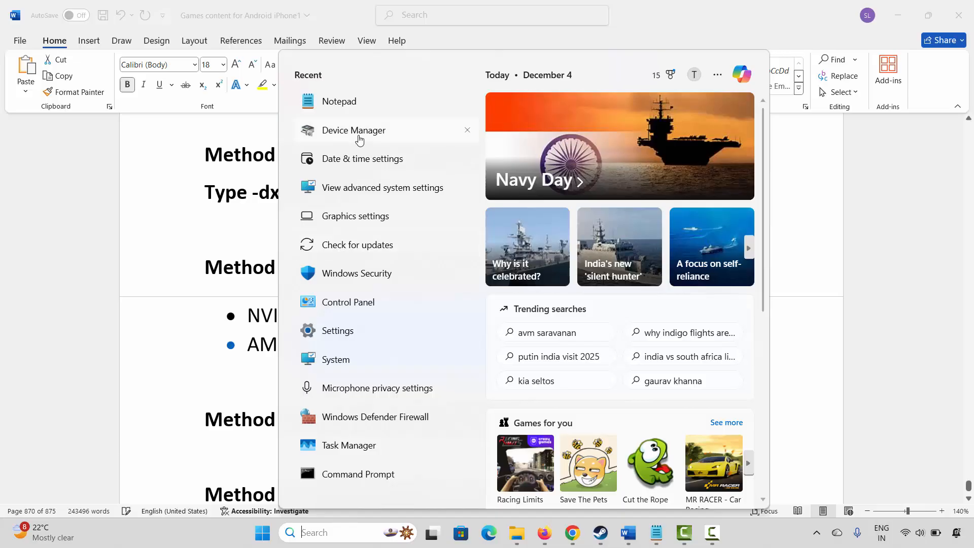
click(359, 131)
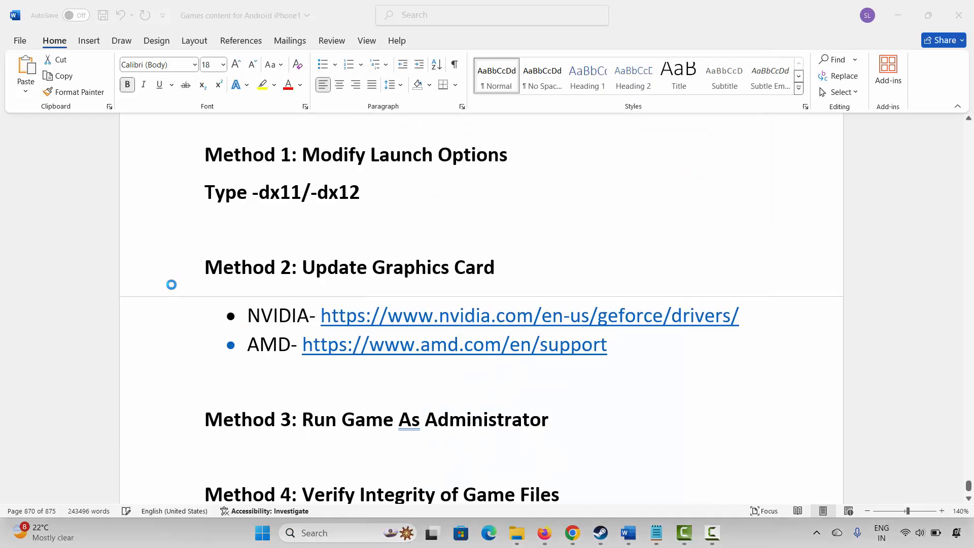
click(70, 179)
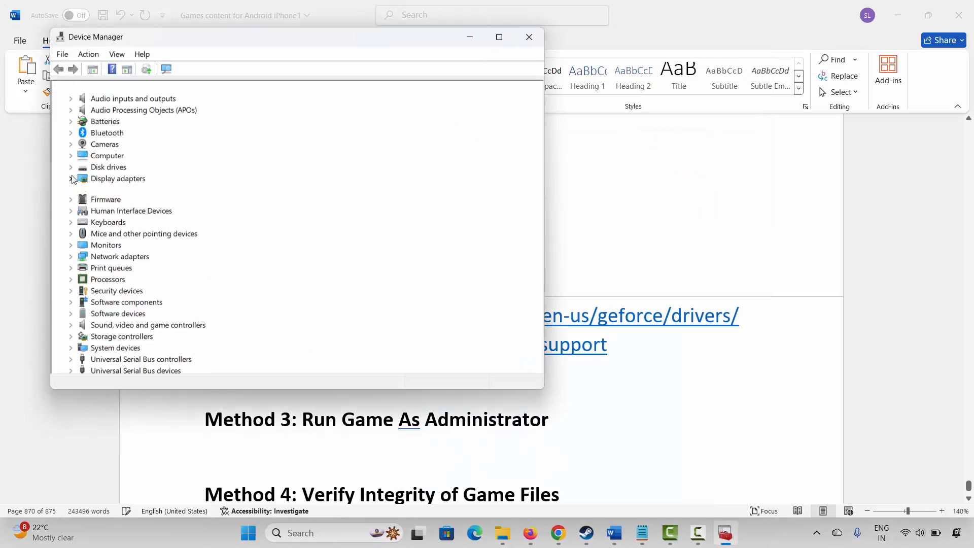
click(130, 191)
Run an automatic driver update search for the Intel(R) UHD Graphics adapter, and close Device Manager
right_click(132, 197)
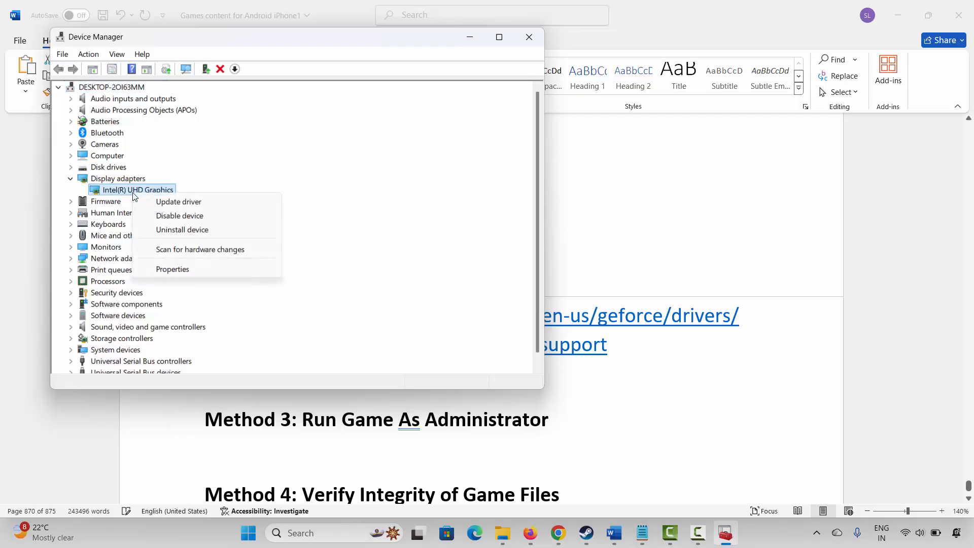
click(152, 203)
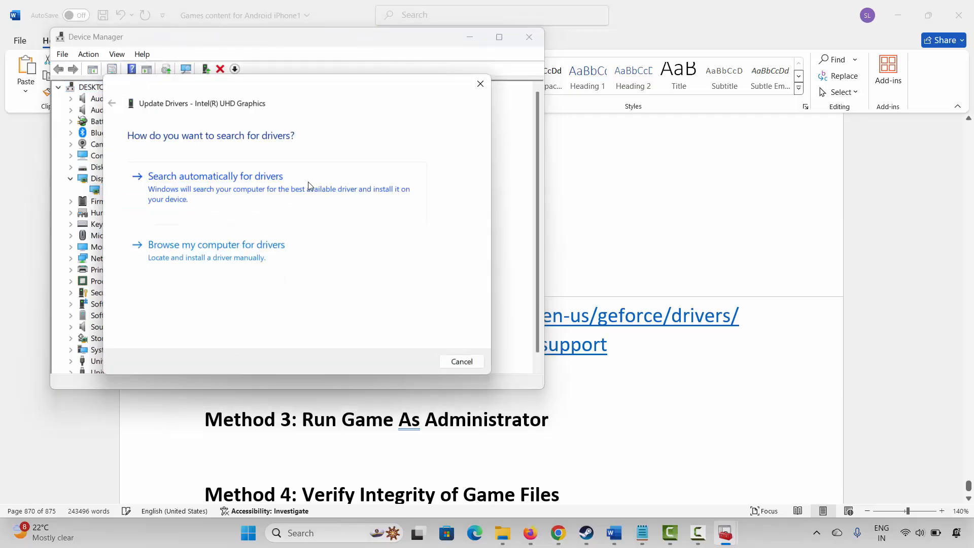
click(308, 183)
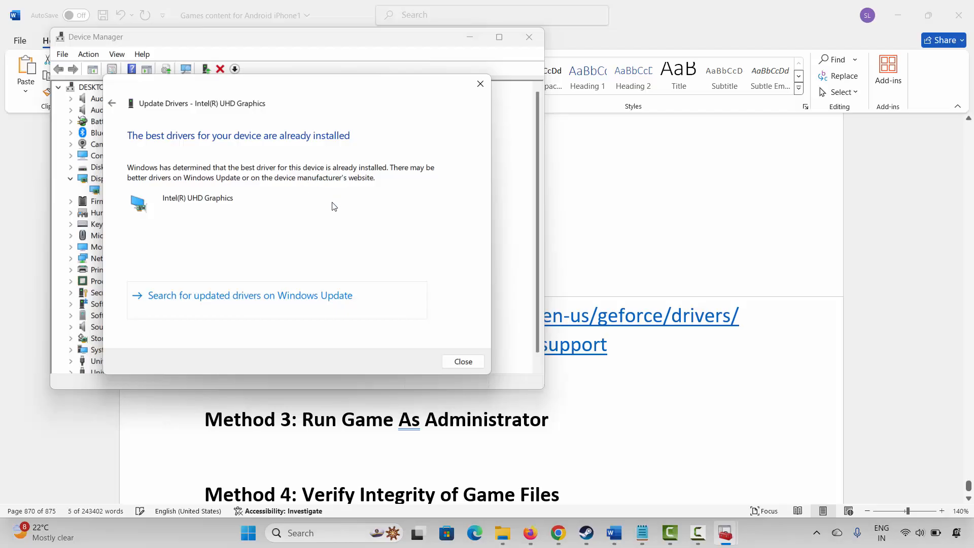
click(480, 83)
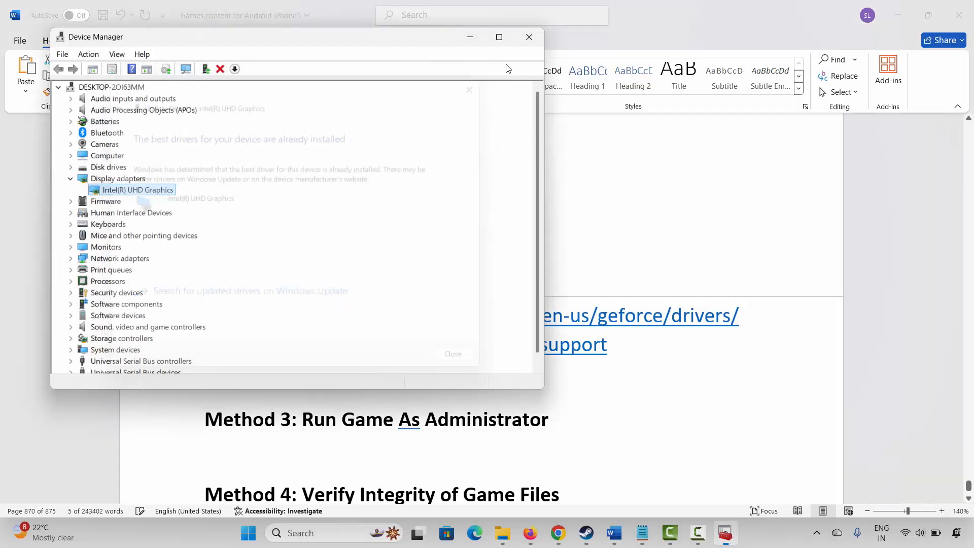
click(530, 37)
Review the NVIDIA and AMD driver links and the "Method 3: Run Game As Administrator" heading in the Word document
drag(261, 315, 279, 345)
click(291, 388)
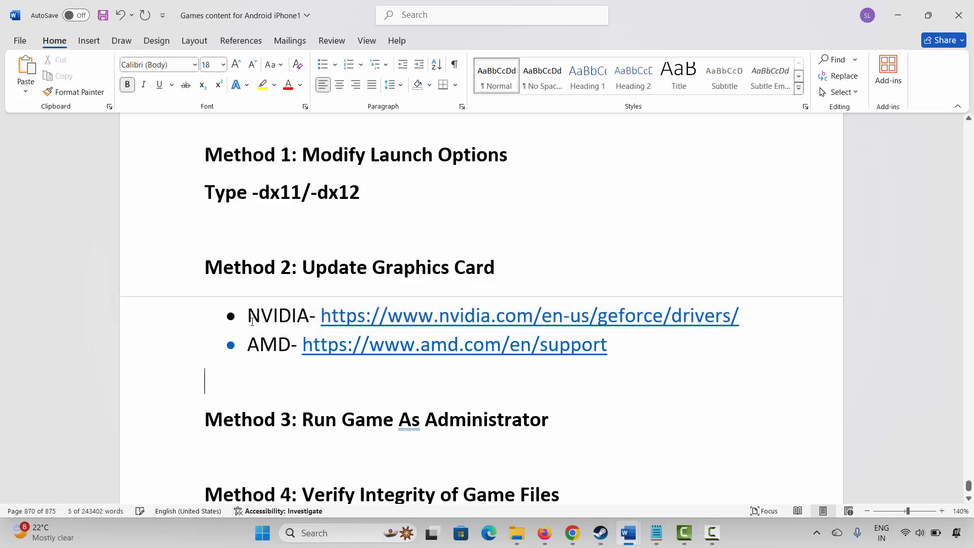
scroll(284, 345, down, 2)
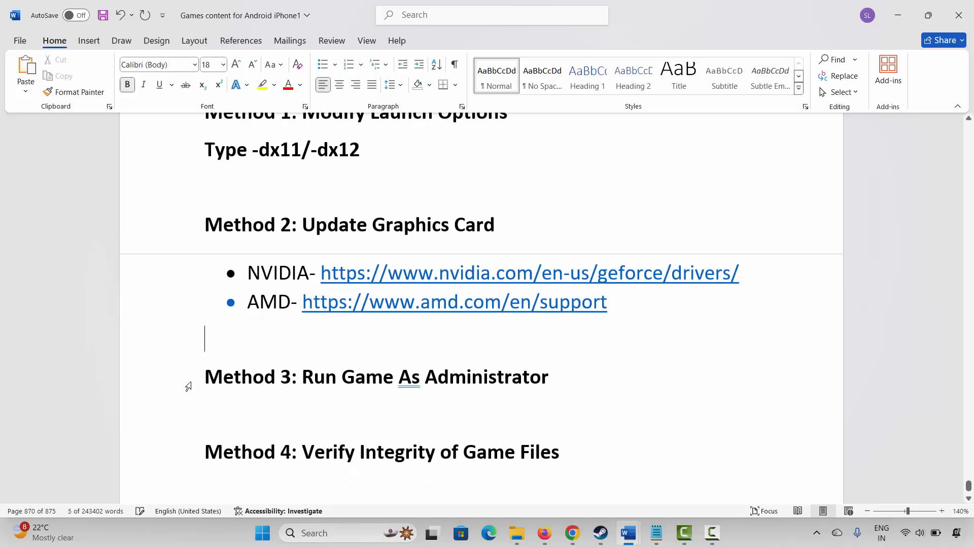
click(189, 385)
click(297, 377)
Switch to Steam, browse the local files of Warhammer: Vermintide 2, and open the binaries folder
click(599, 533)
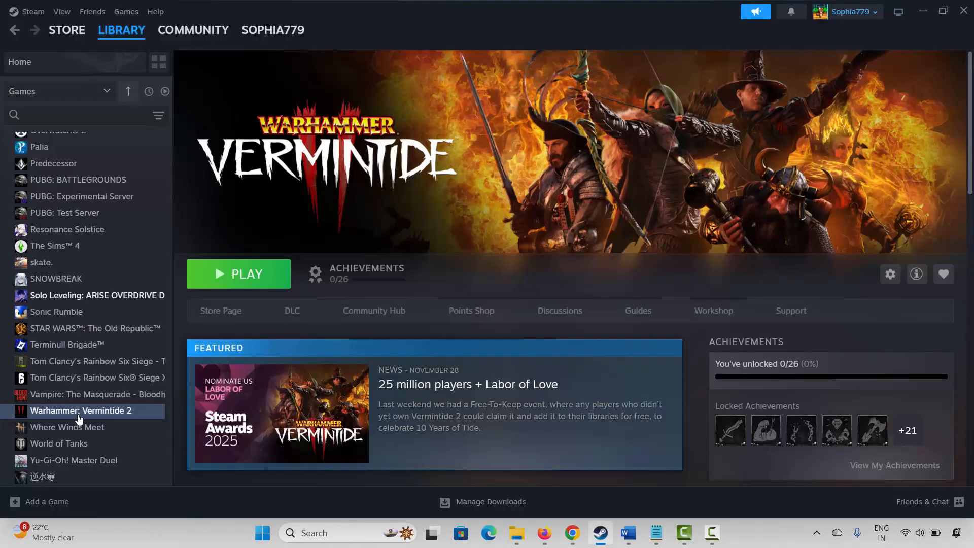
right_click(76, 415)
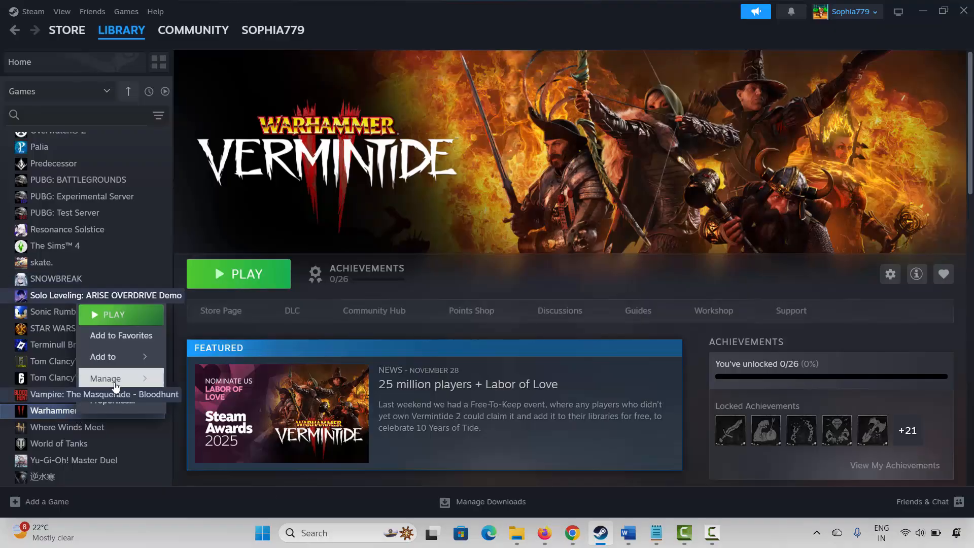
mouse_move(106, 378)
click(211, 402)
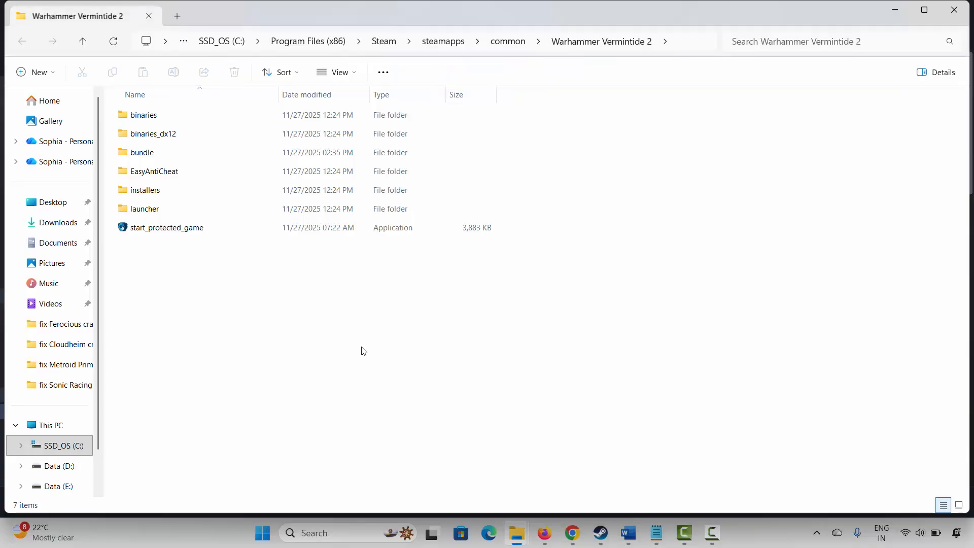
double_click(143, 114)
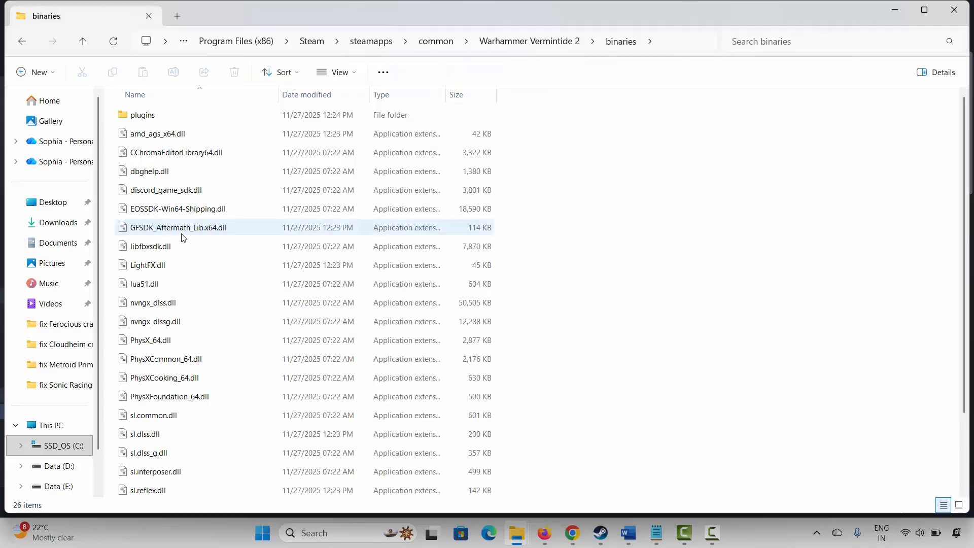
In the vermintide2 application's compatibility properties, enable running as an administrator and disabling fullscreen optimizations
scroll(183, 243, down, 3)
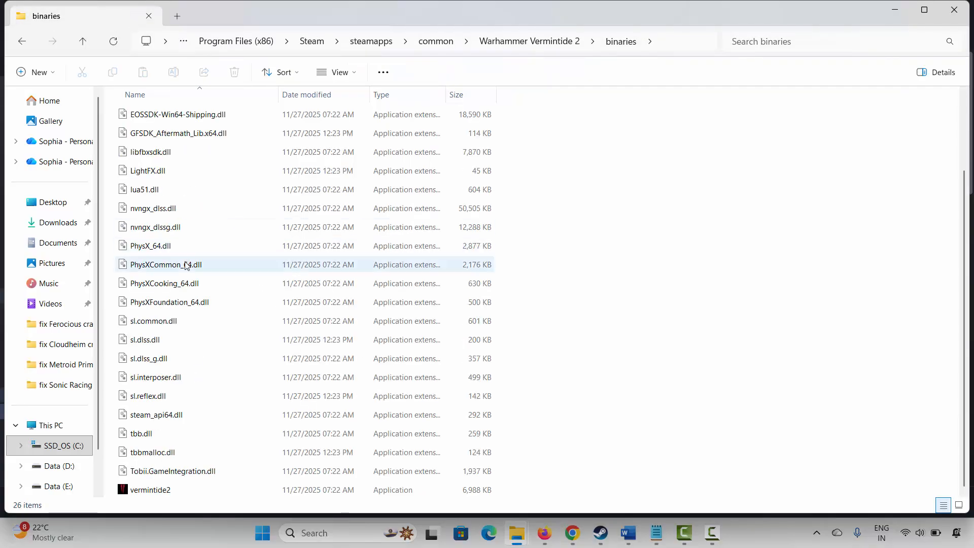
click(159, 490)
right_click(159, 490)
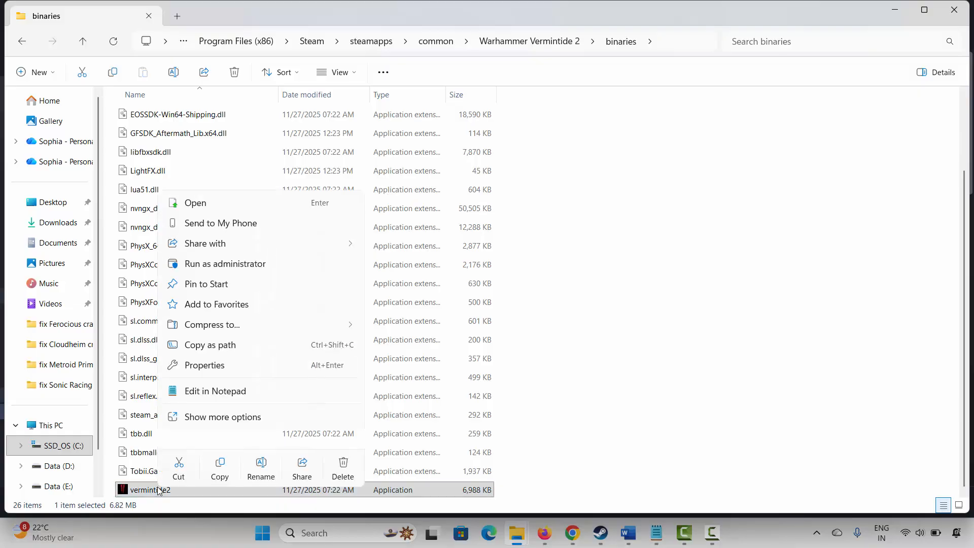
click(205, 369)
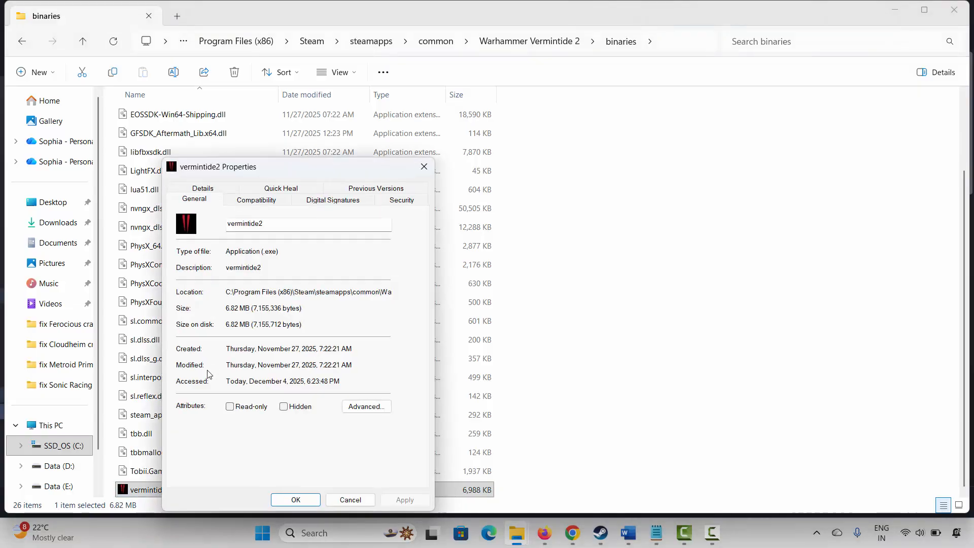
click(259, 200)
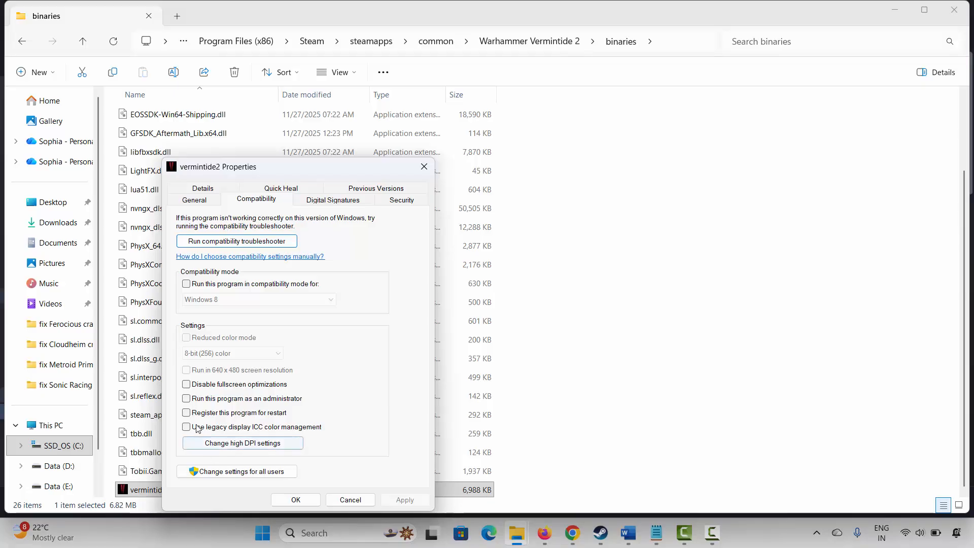
click(186, 399)
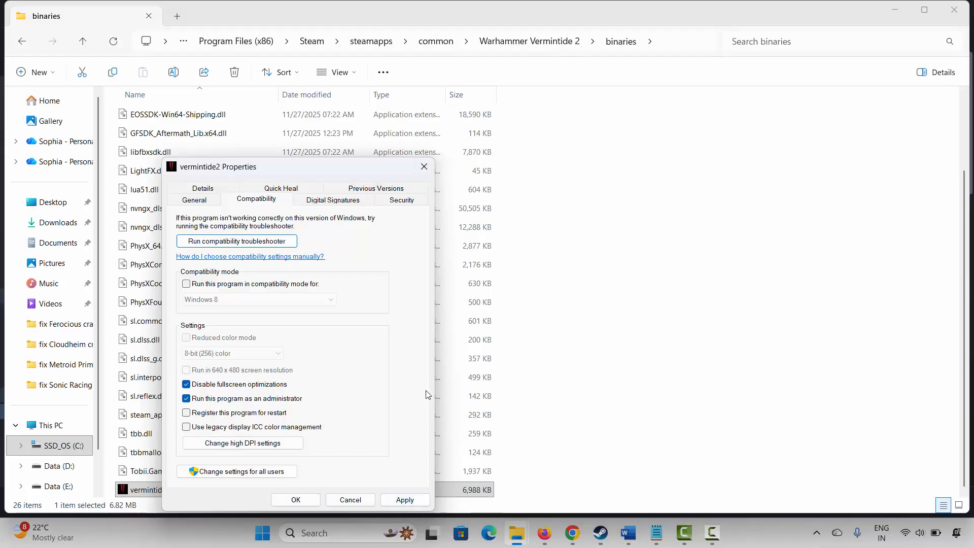
Clear the fullscreen optimizations and administrator options, close the properties without applying, and minimize the folder window
click(186, 384)
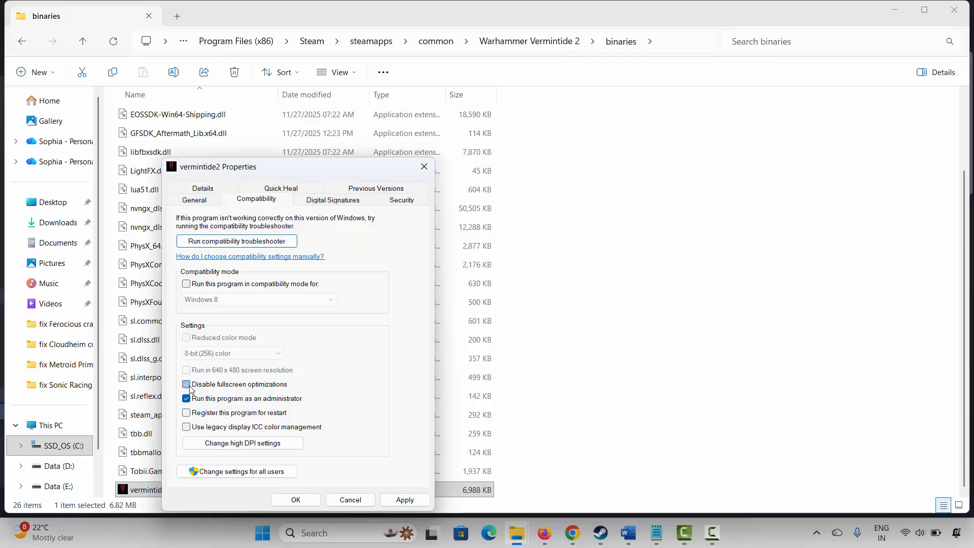
click(186, 399)
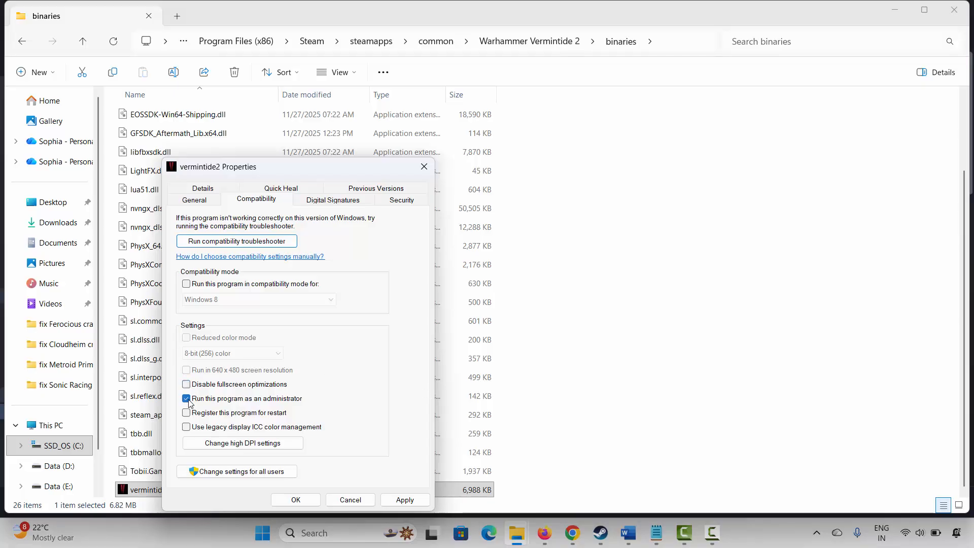
click(424, 167)
click(895, 10)
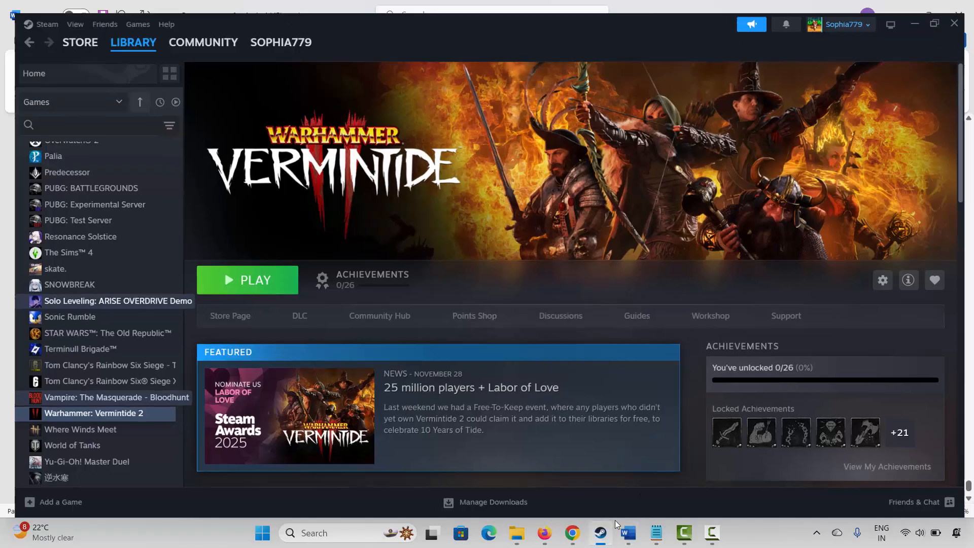
Switch to the Word document and select the heading "Method 4: Verify Integrity of Game Files"
click(627, 532)
scroll(181, 383, down, 2)
click(181, 383)
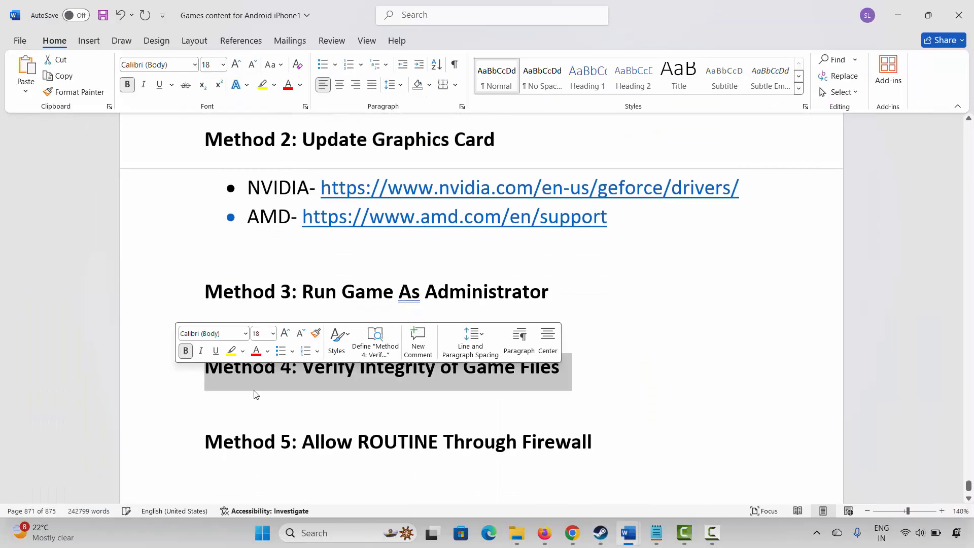
In Steam, view the file integrity option in the installed files properties of Warhammer: Vermintide 2, and close the properties
click(600, 532)
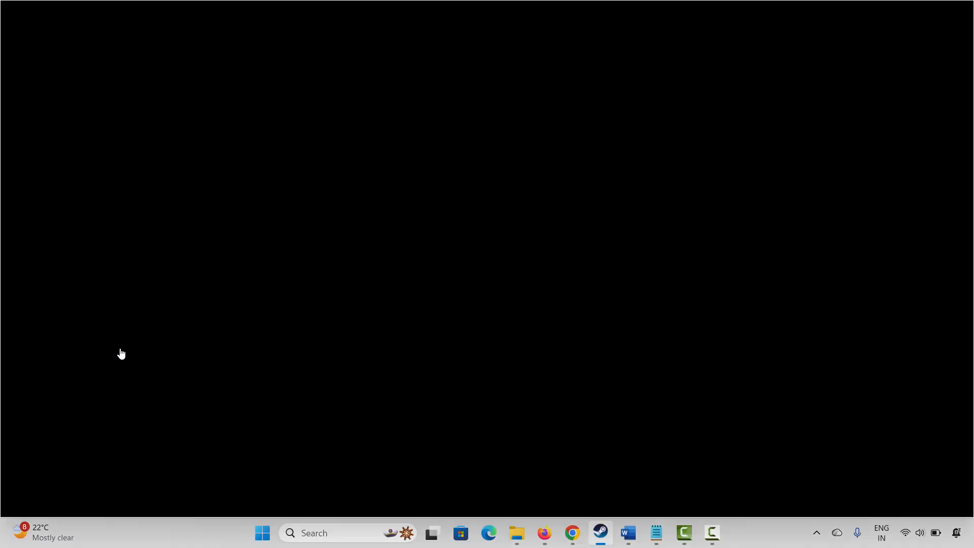
right_click(80, 410)
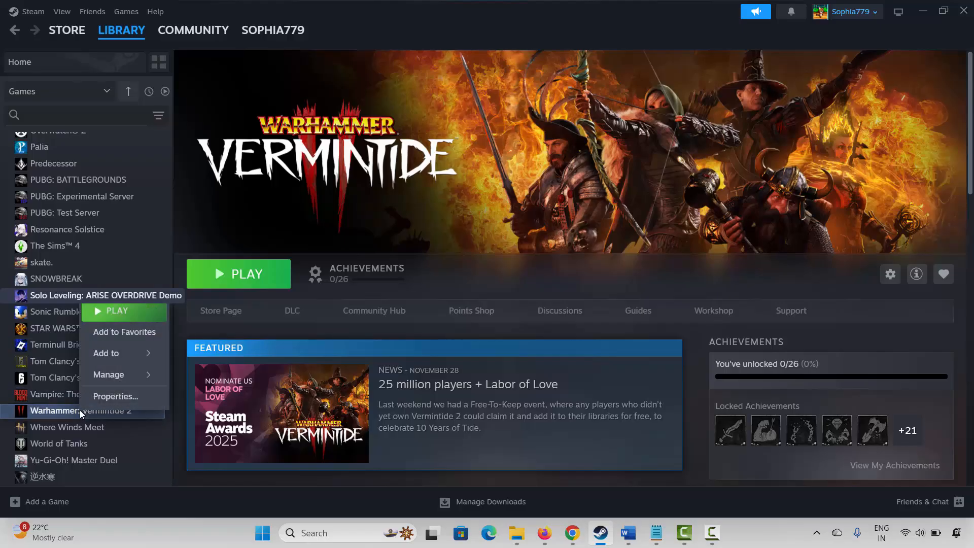
click(119, 400)
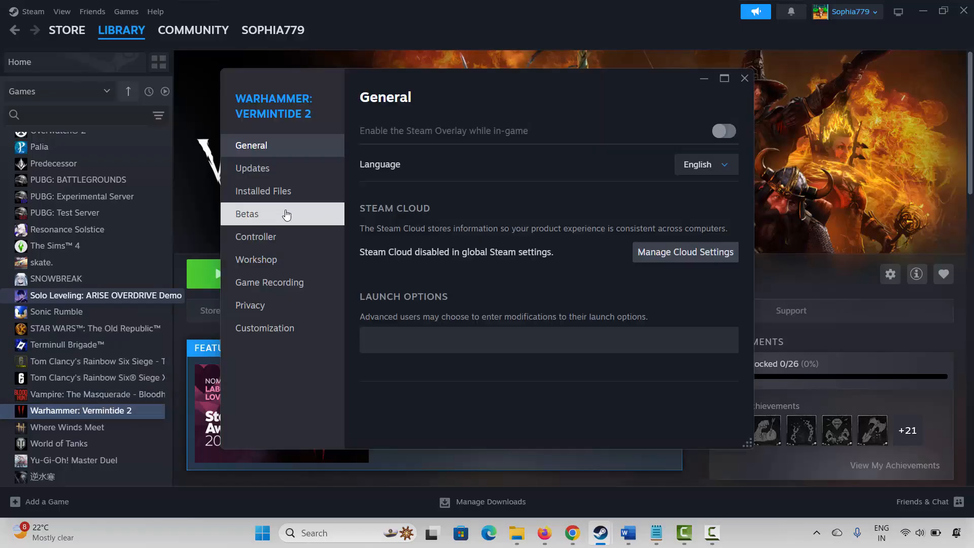
click(283, 192)
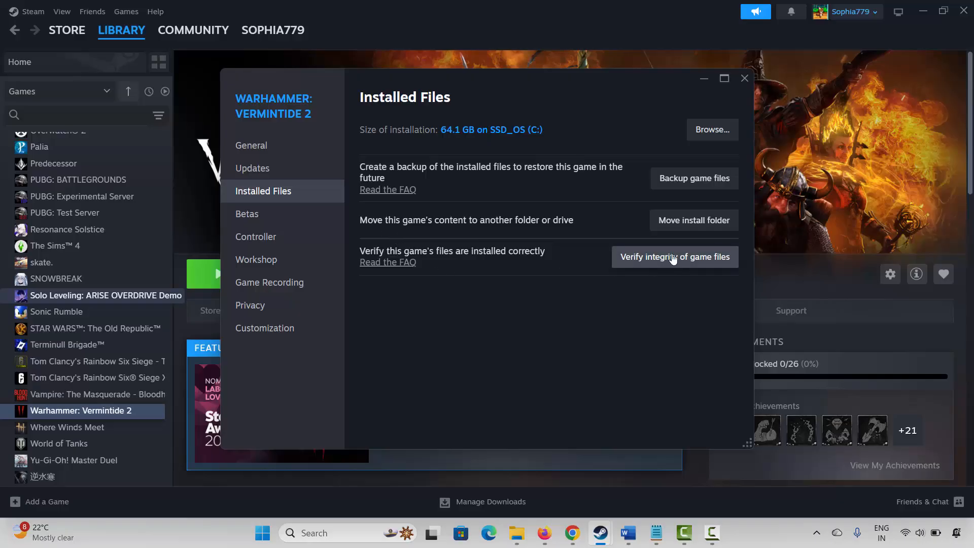
click(744, 78)
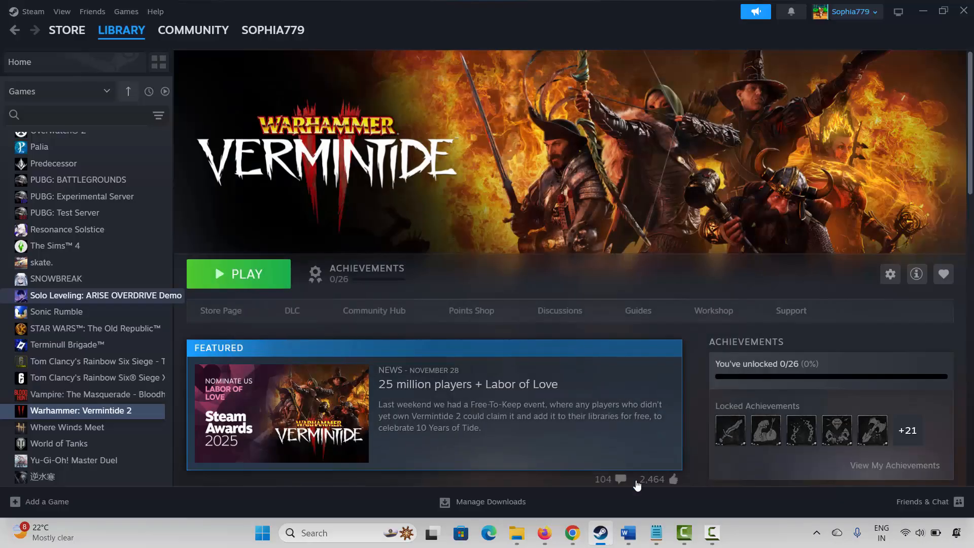
Switch to the Word document and highlight the heading "Method 5: Allow ROUTINE Through Firewall", then clear the selection
click(628, 532)
scroll(219, 392, down, 2)
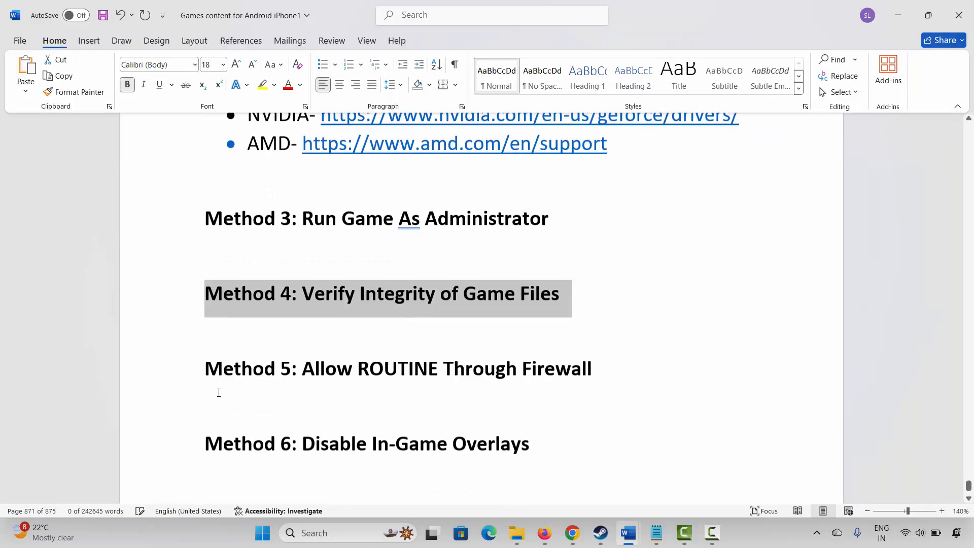
click(178, 366)
click(314, 386)
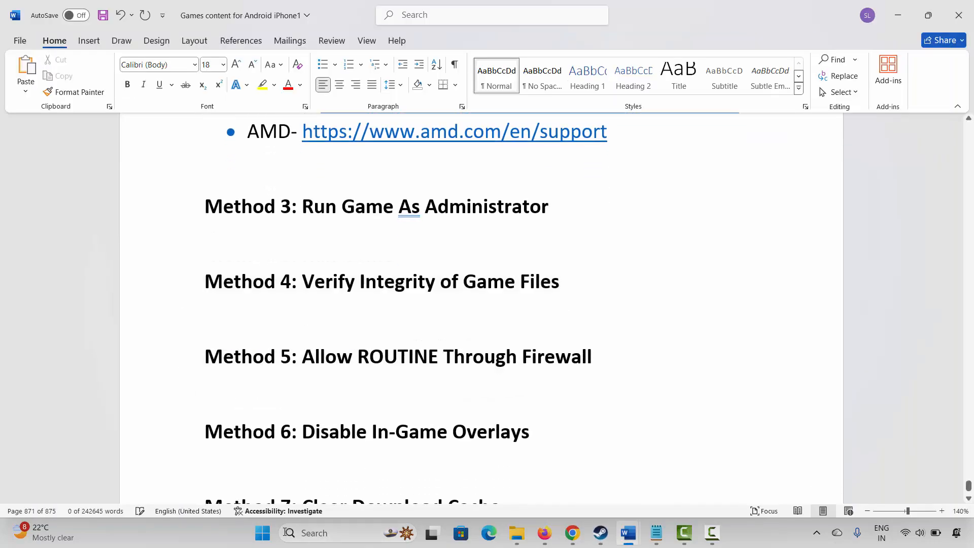
In Windows Security's firewall and network protection, open the apps allowed through the firewall and unlock the list for changes
click(310, 533)
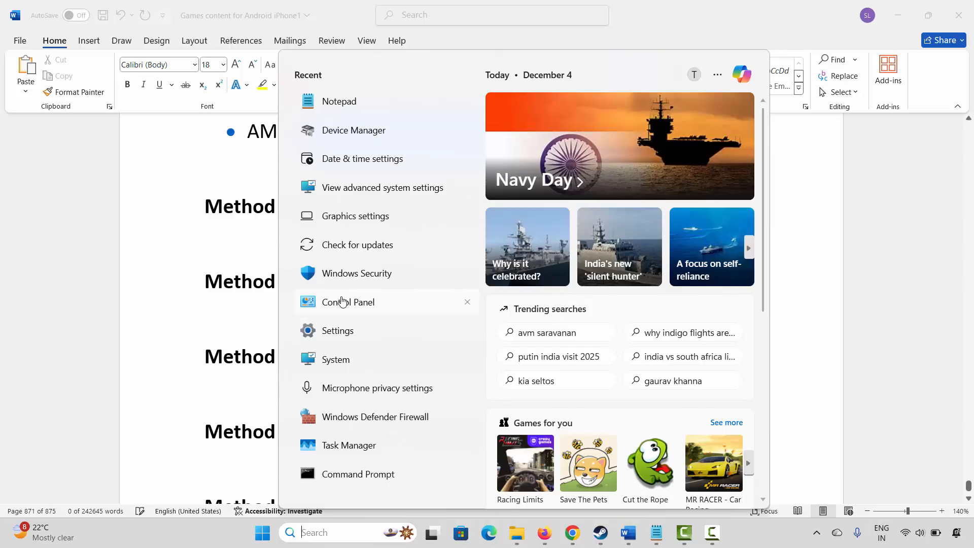
click(343, 278)
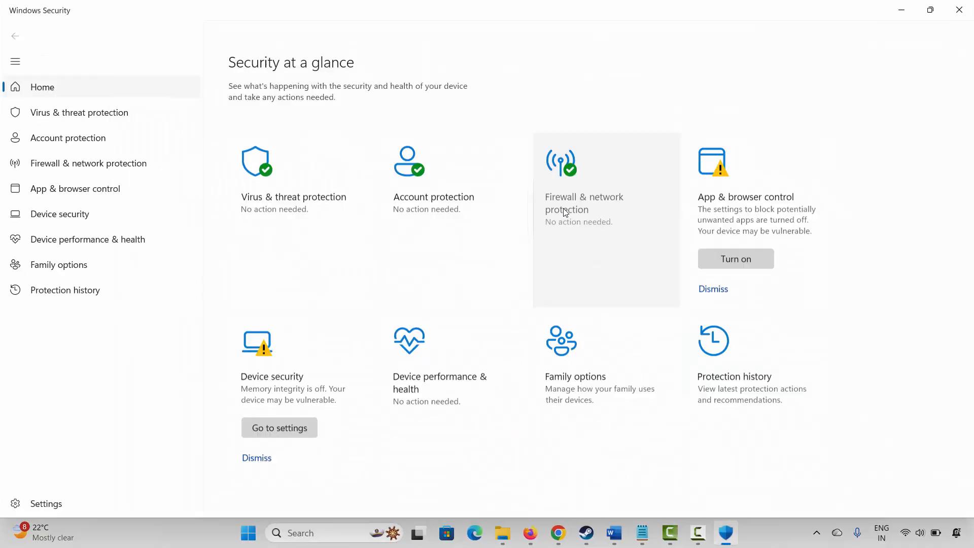
click(563, 209)
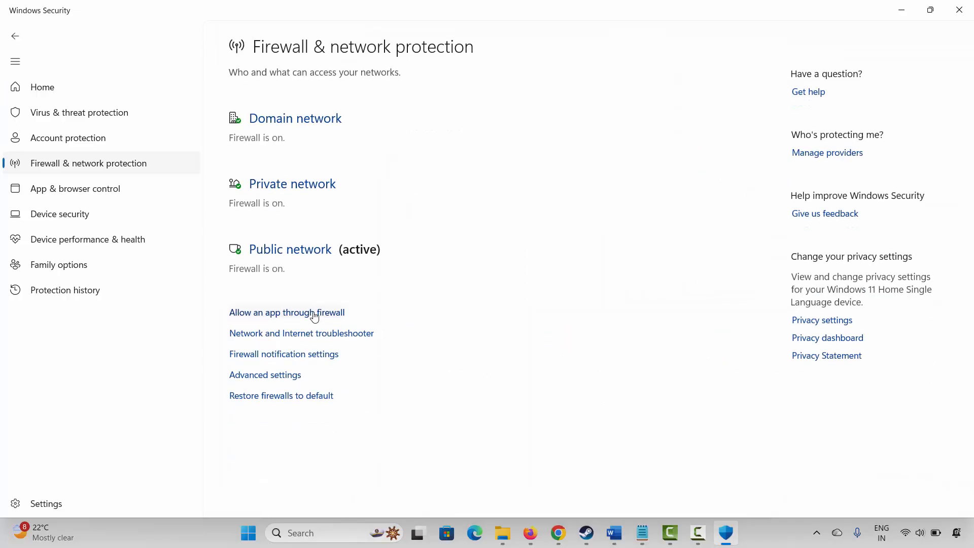
click(314, 316)
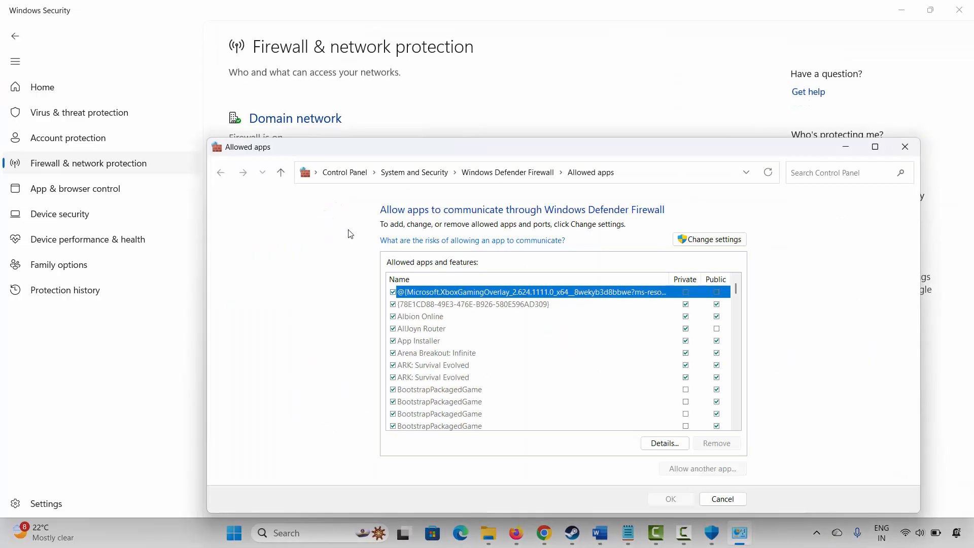
click(744, 244)
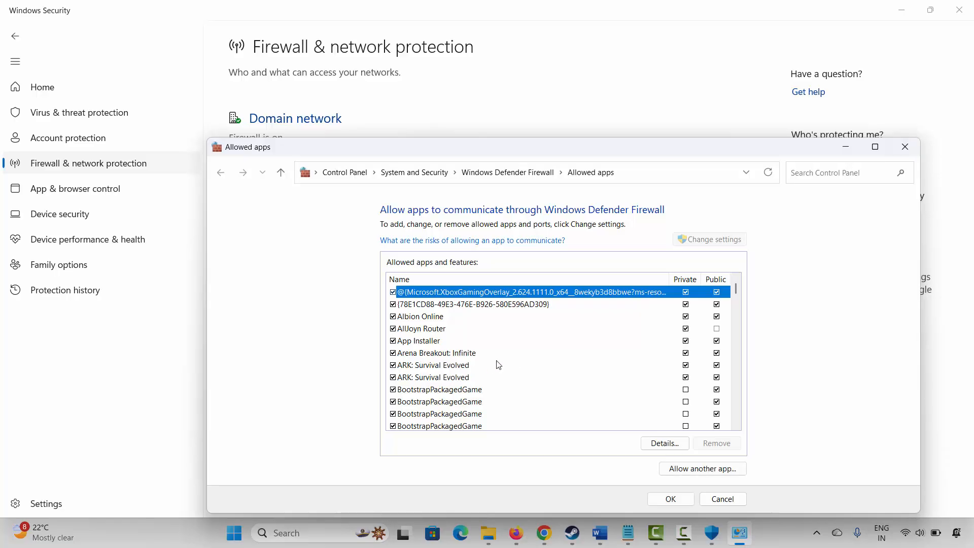
Browse the SteamLibrary common folder for another app to allow through the firewall, and cancel adding it
scroll(502, 376, down, 8)
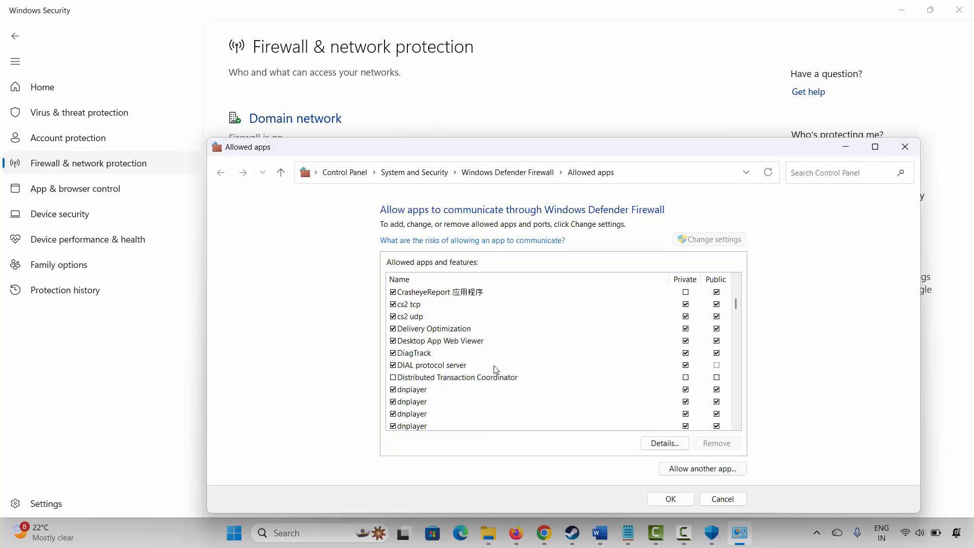
scroll(496, 369, down, 15)
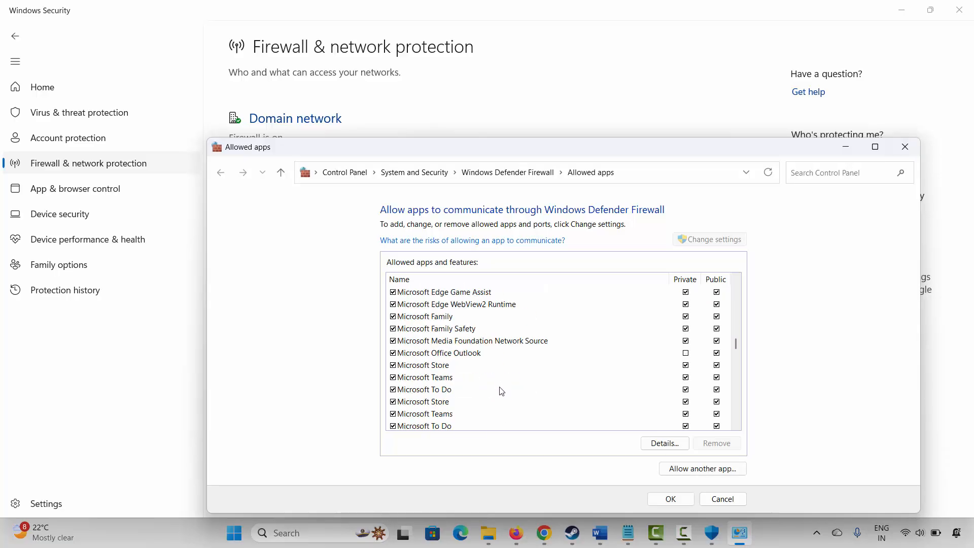
scroll(501, 391, down, 12)
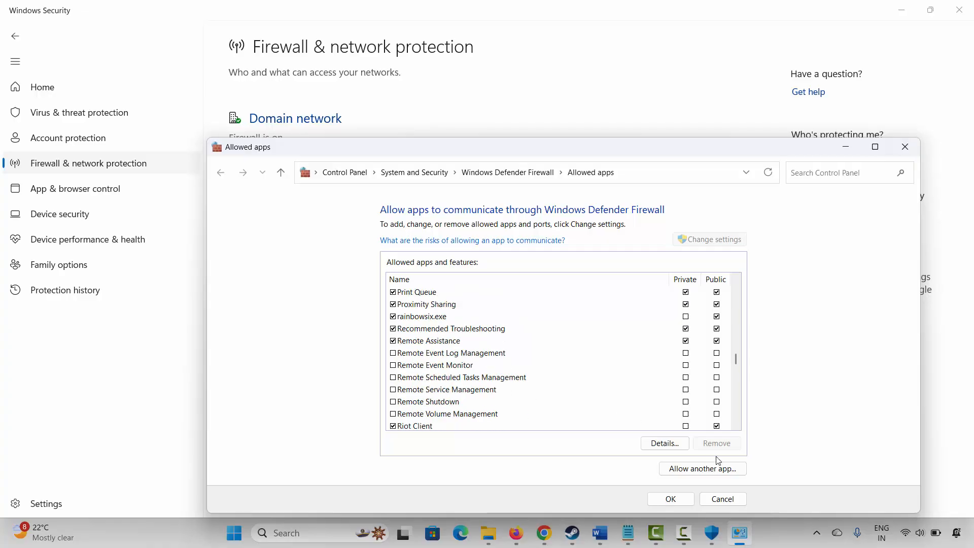
click(700, 467)
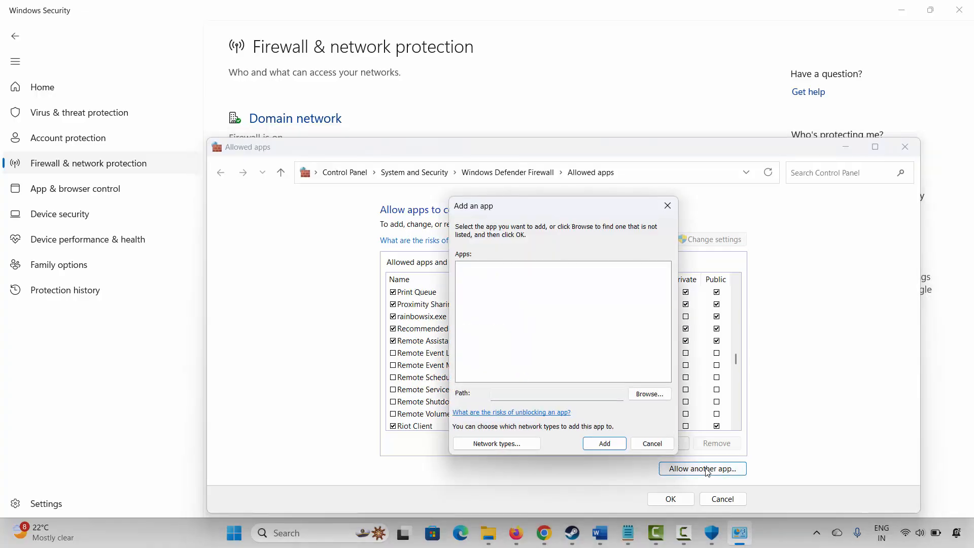
click(652, 395)
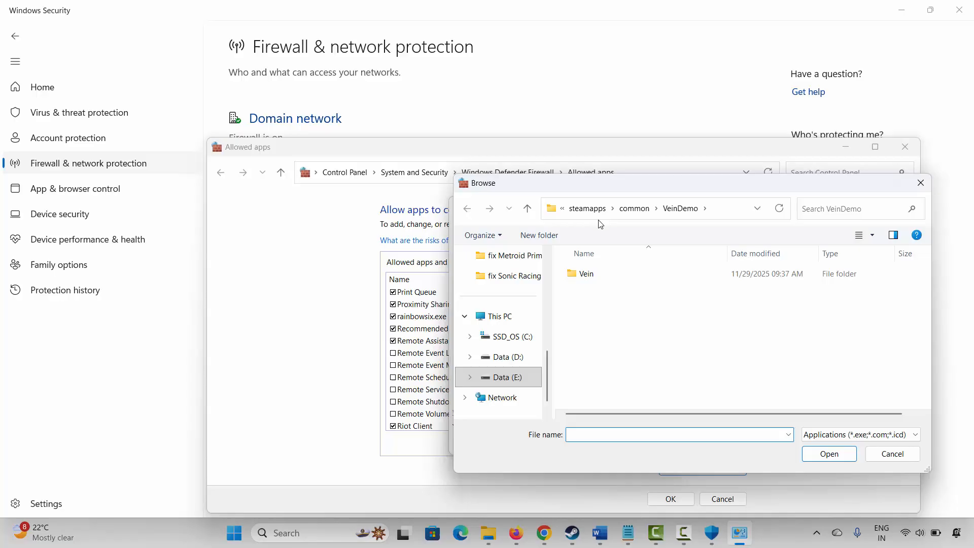
click(634, 208)
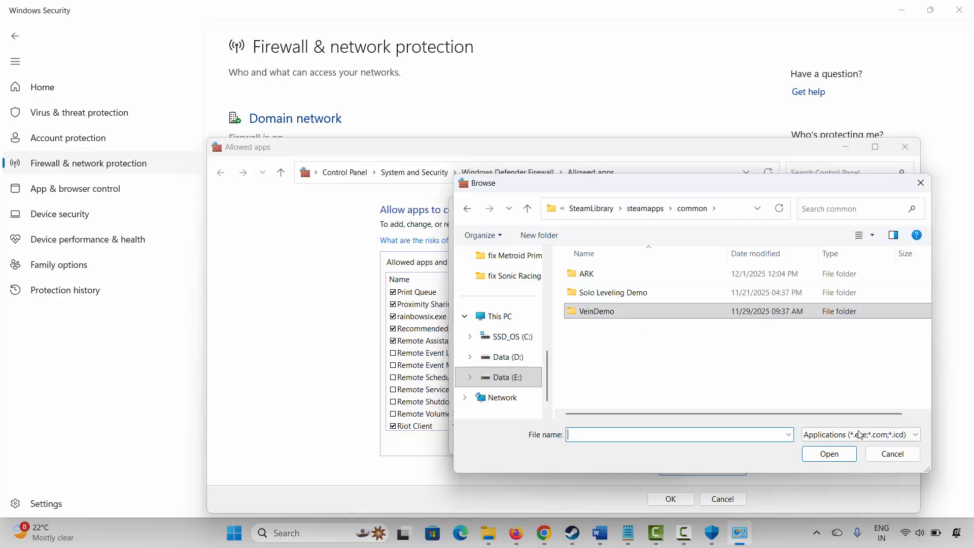
click(893, 454)
click(653, 444)
Select Warhammer: Vermintide 2 in the allowed apps list, then close the list and Windows Security without saving
scroll(445, 411, down, 3)
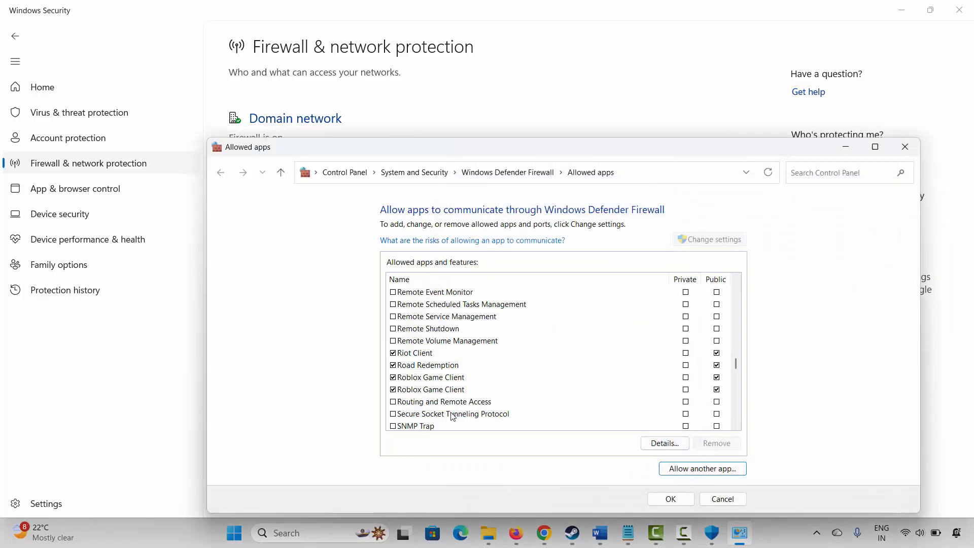
scroll(462, 397, down, 3)
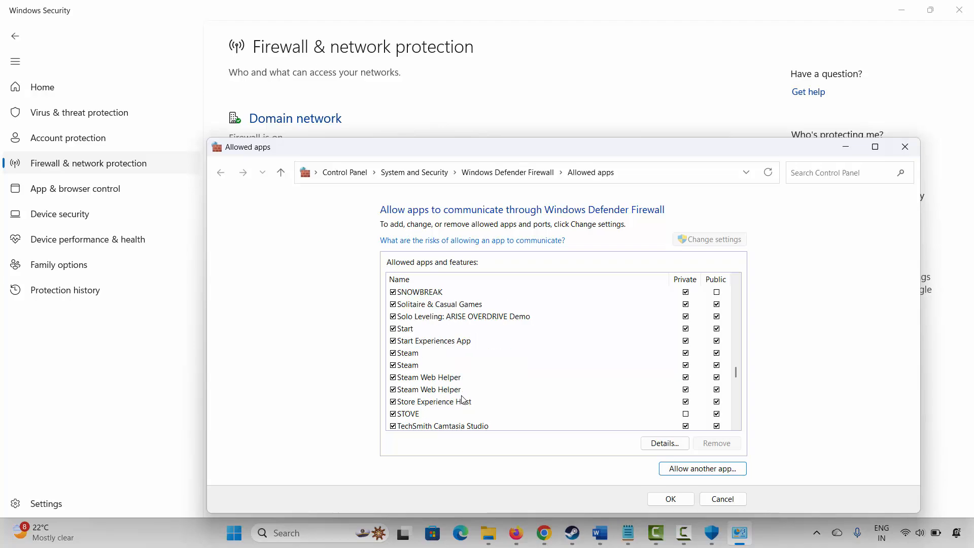
scroll(462, 396, down, 5)
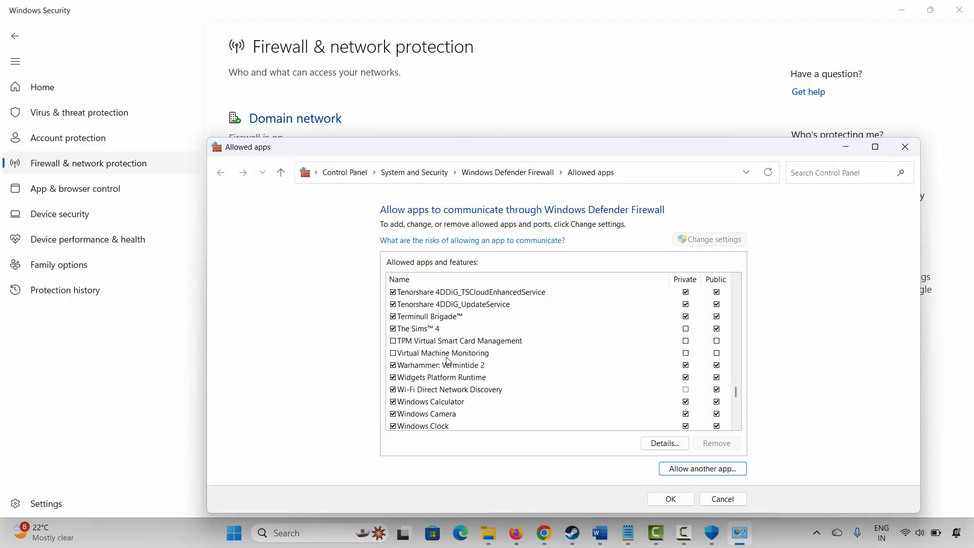
click(448, 366)
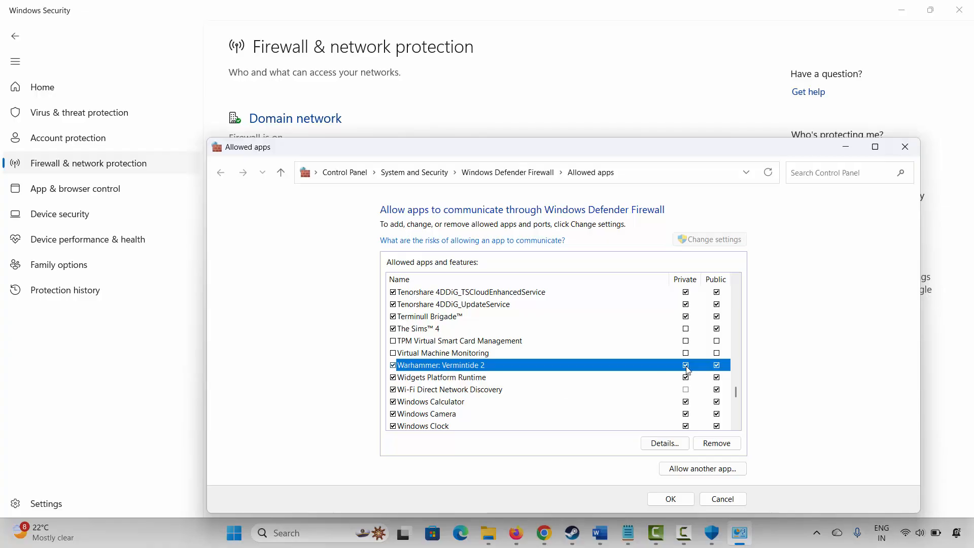
click(905, 152)
click(959, 10)
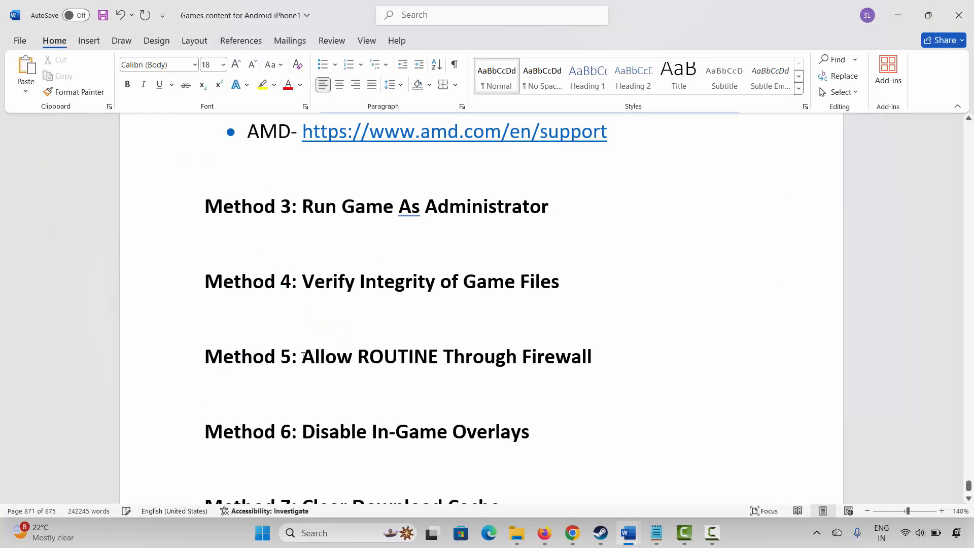
In the Word document, highlight the heading "Method 6: Disable In-Game Overlays" and clear the selection
scroll(302, 356, down, 3)
click(172, 350)
click(304, 385)
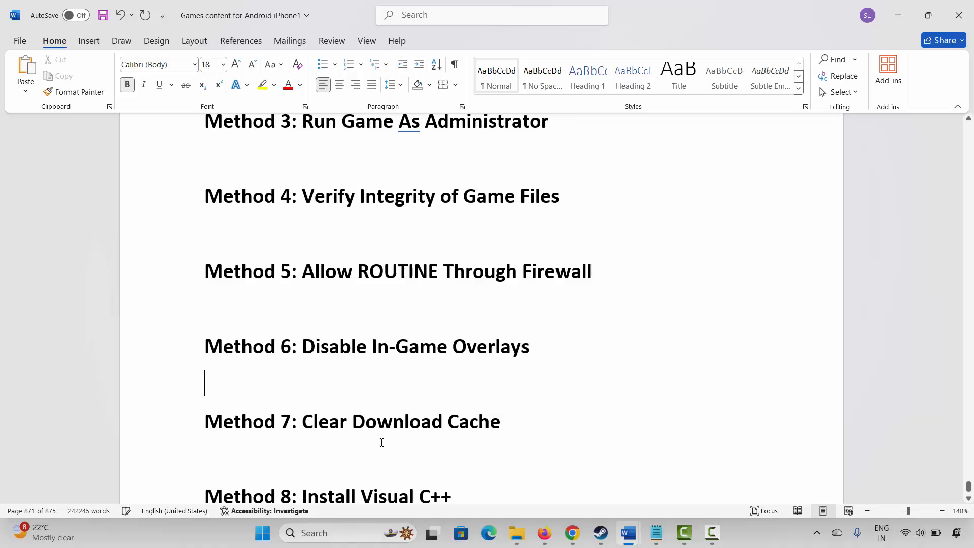
Switch to Steam, view the option for enabling the Steam Overlay in the In Game settings, and close the settings
click(601, 533)
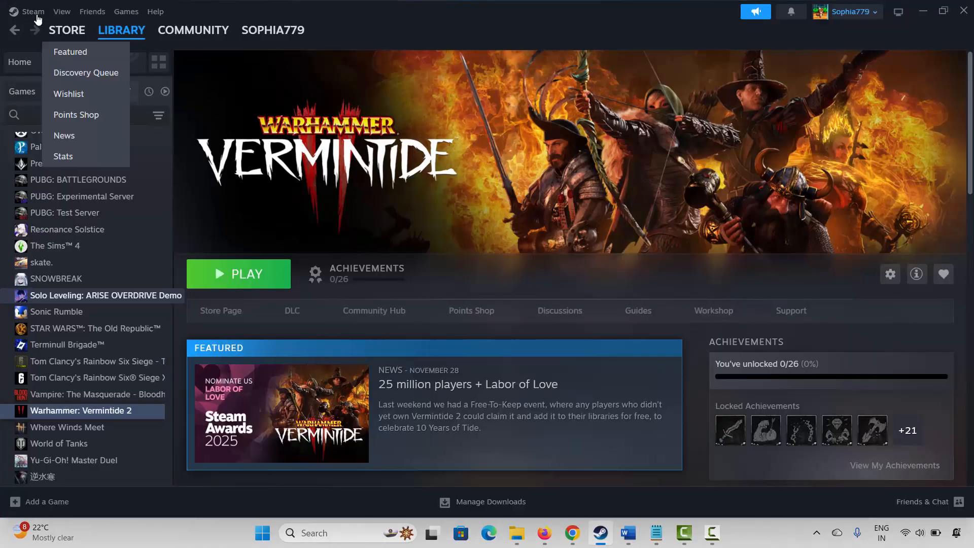
click(33, 11)
click(65, 136)
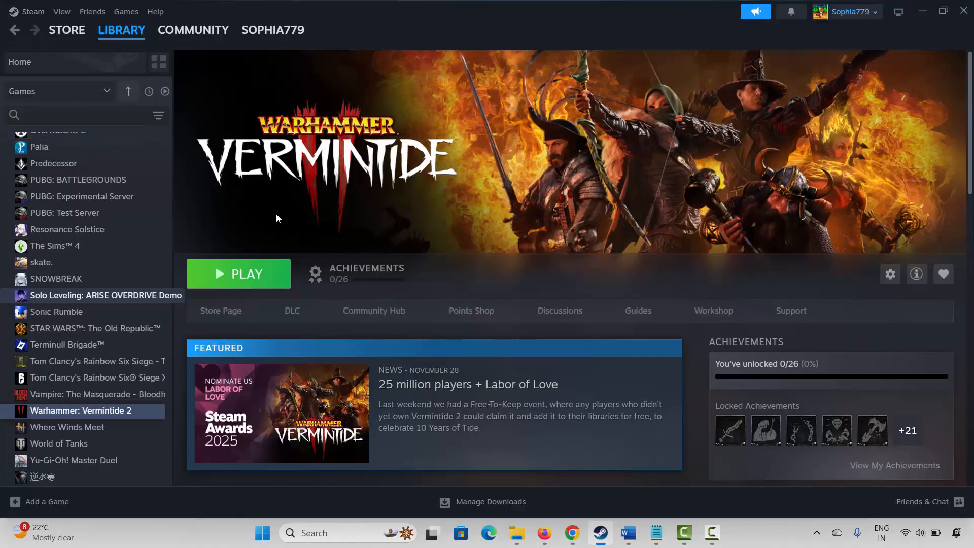
click(274, 375)
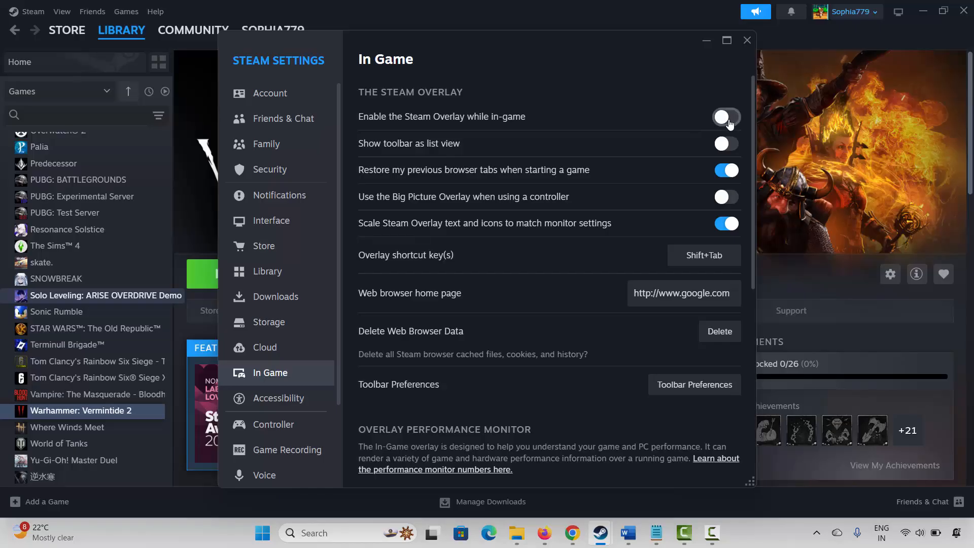
click(747, 40)
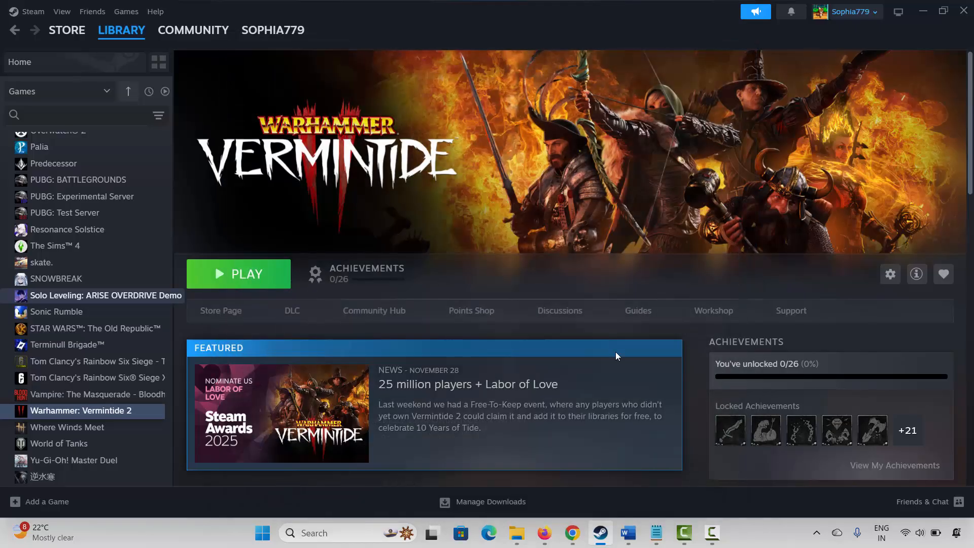
Return to the Word document and highlight the heading "Method 7: Clear Download Cache", then clear the selection
click(601, 533)
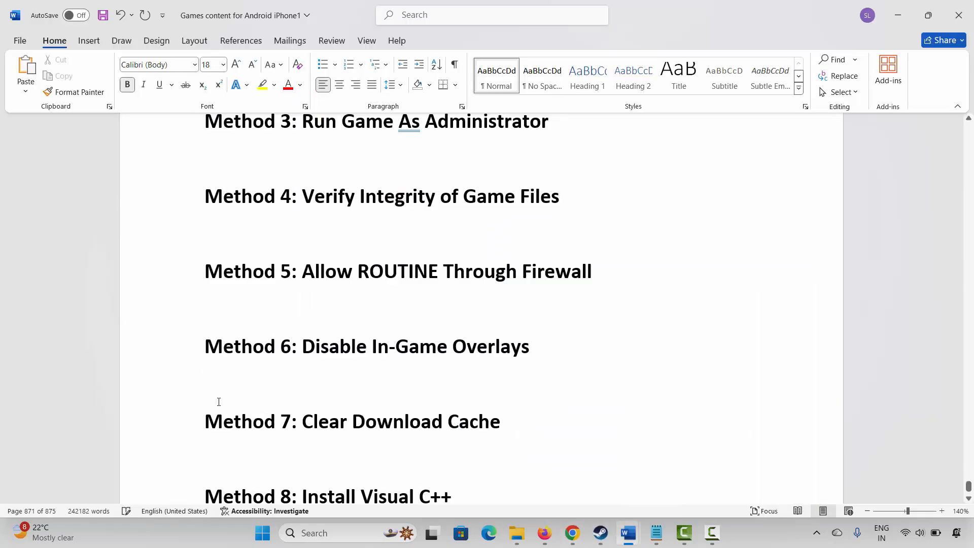
click(179, 429)
click(297, 431)
In Steam's Downloads settings, bring up the Clear Download Cache confirmation, cancel it, and close the settings
click(601, 533)
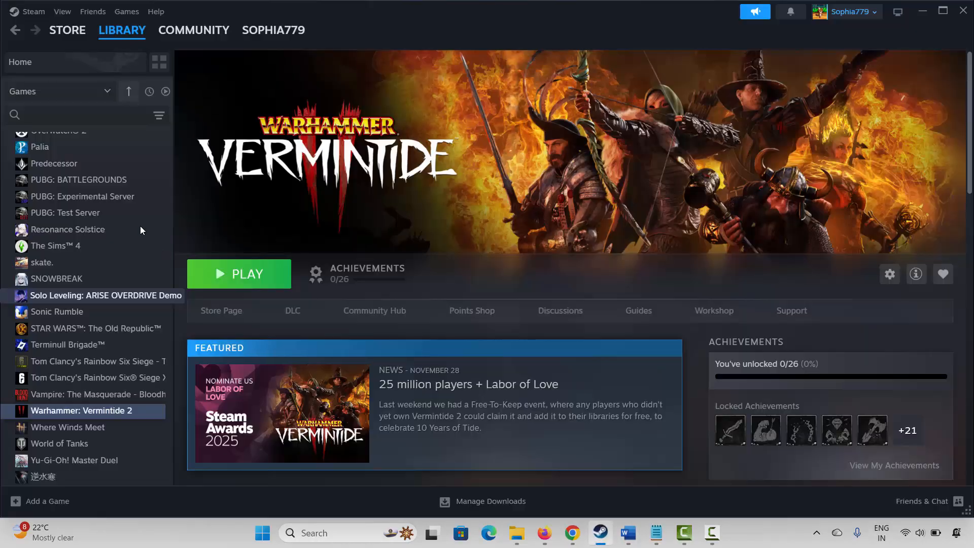
click(42, 14)
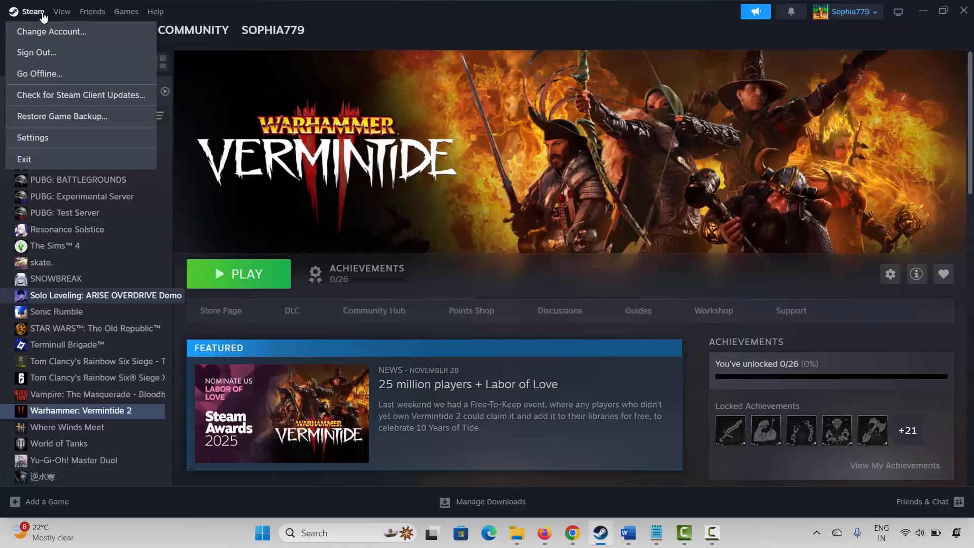
click(46, 137)
click(282, 296)
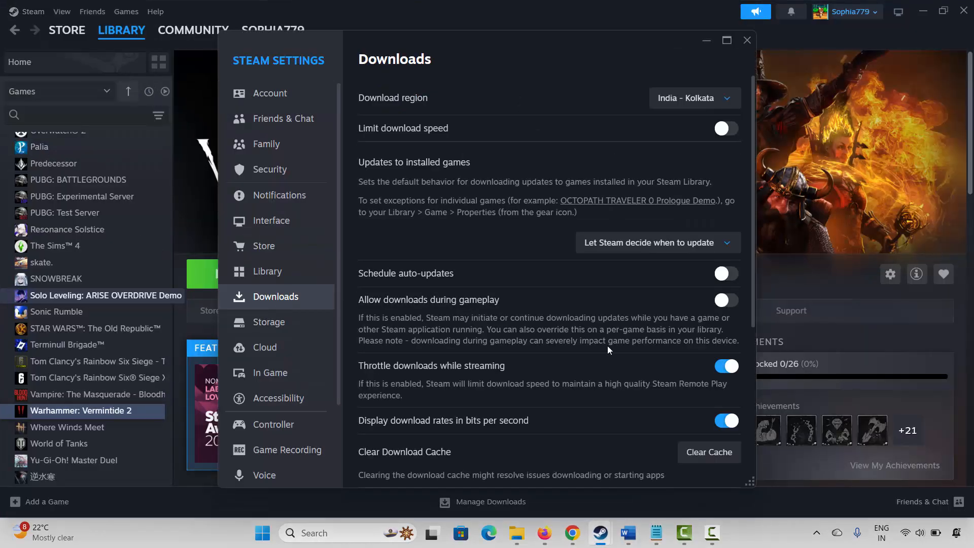
scroll(607, 347, down, 5)
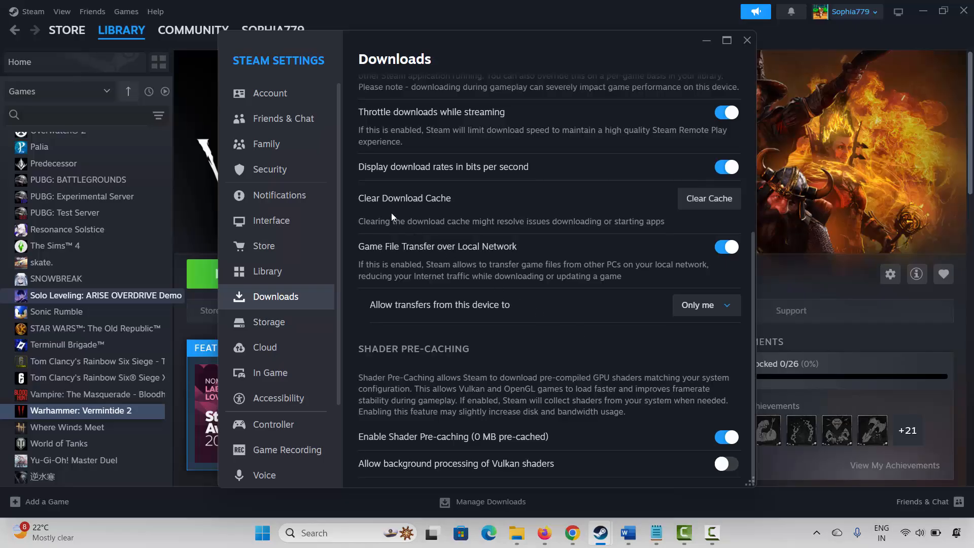
click(713, 200)
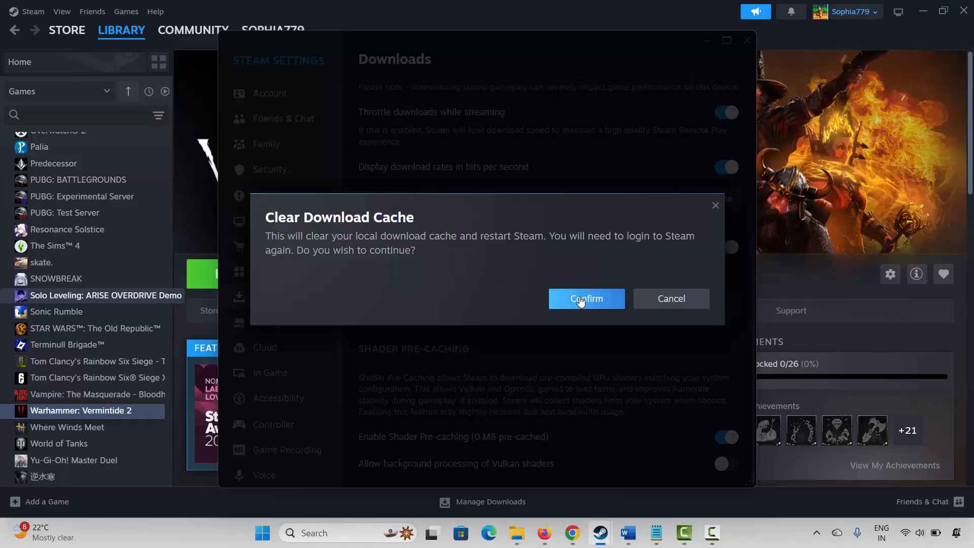
click(697, 303)
click(747, 44)
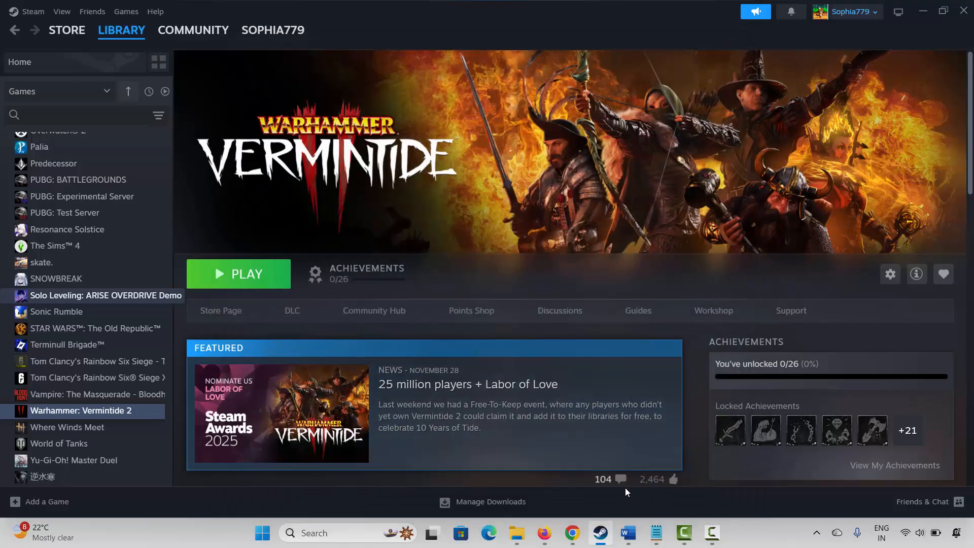
Switch to the Word document and highlight the heading "Method 8: Install Visual C++", then clear the selection
click(628, 533)
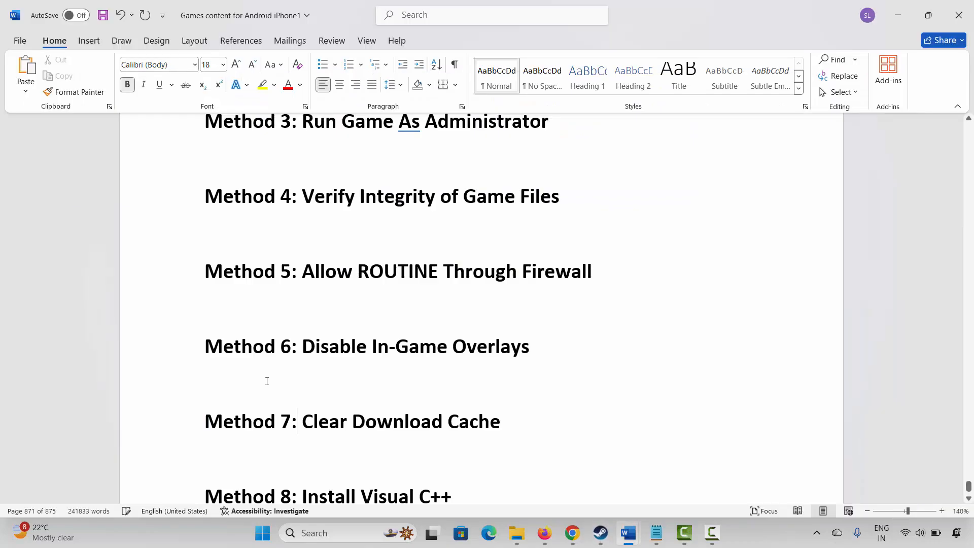
scroll(267, 381, down, 5)
click(183, 332)
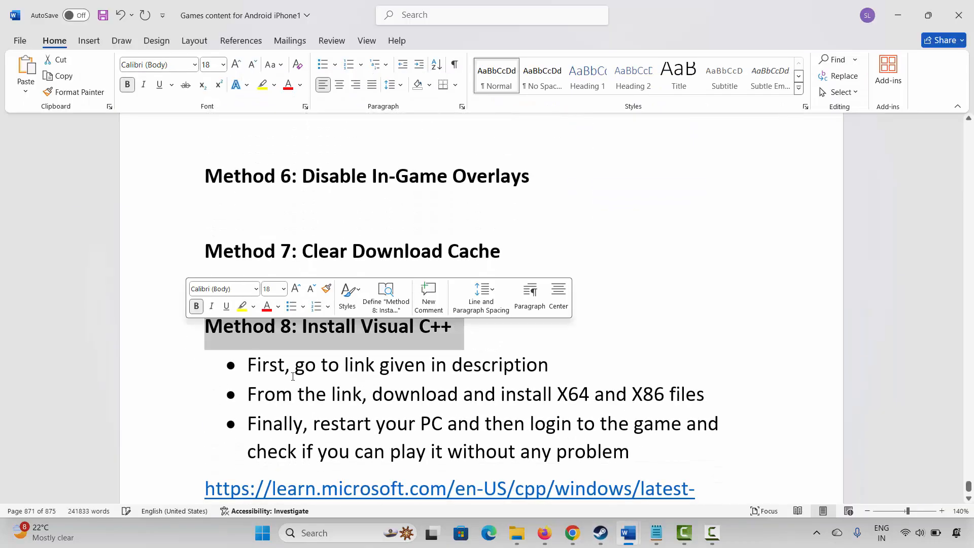
click(334, 395)
Select the learn.microsoft.com link under Method 8 and open the Visual C++ Redistributable downloads page in the browser
scroll(308, 404, down, 3)
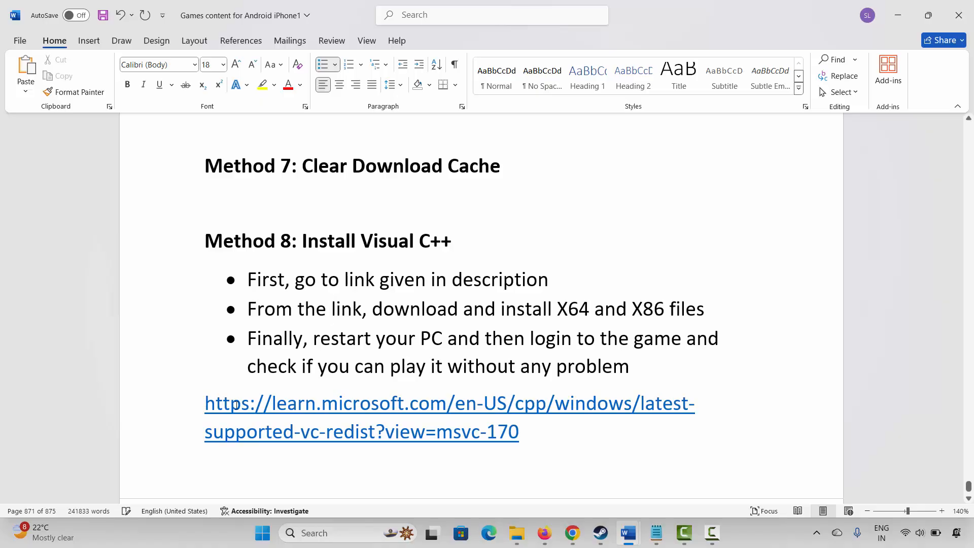
drag(236, 405, 427, 433)
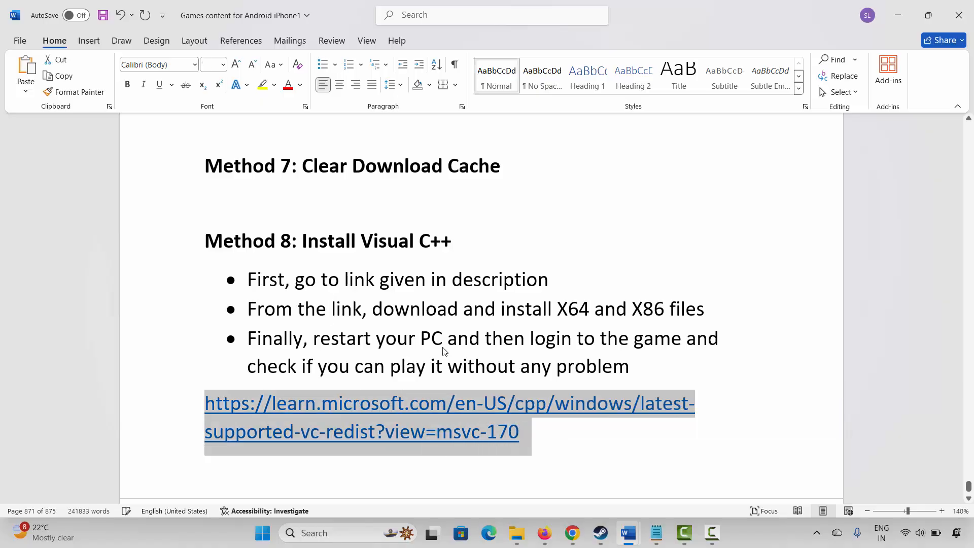
right_click(423, 432)
click(448, 166)
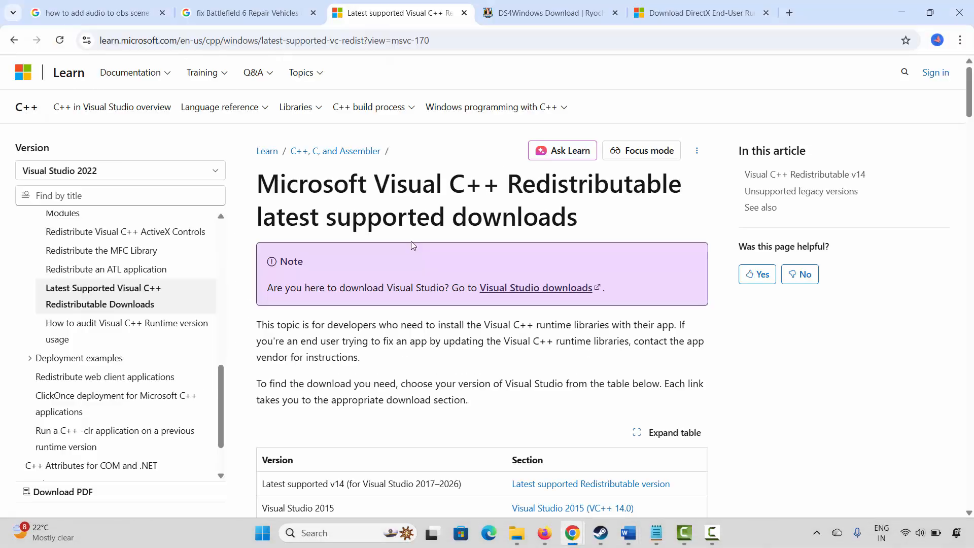
Download the latest supported X86 and X64 Visual C++ redistributables and repair the x86 installation with its setup
scroll(413, 244, down, 10)
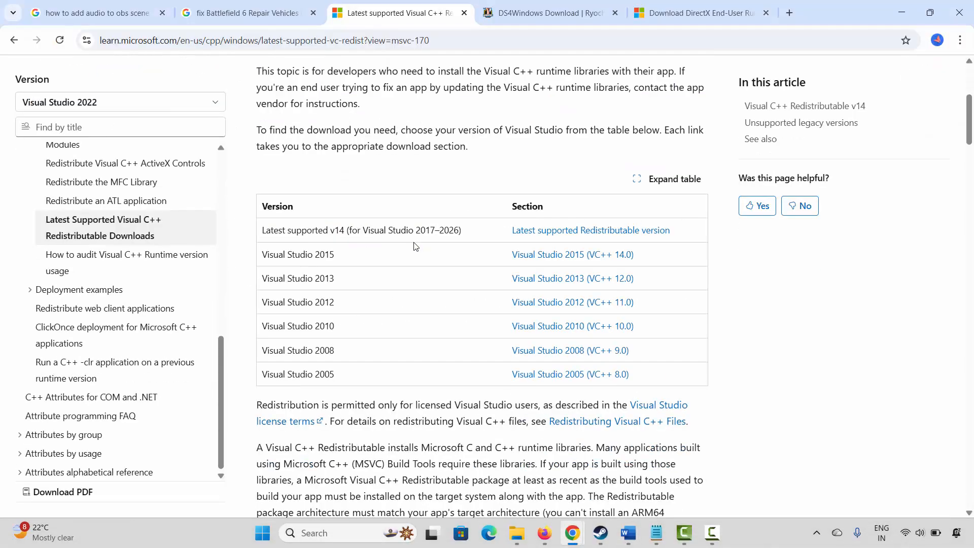
scroll(415, 245, down, 10)
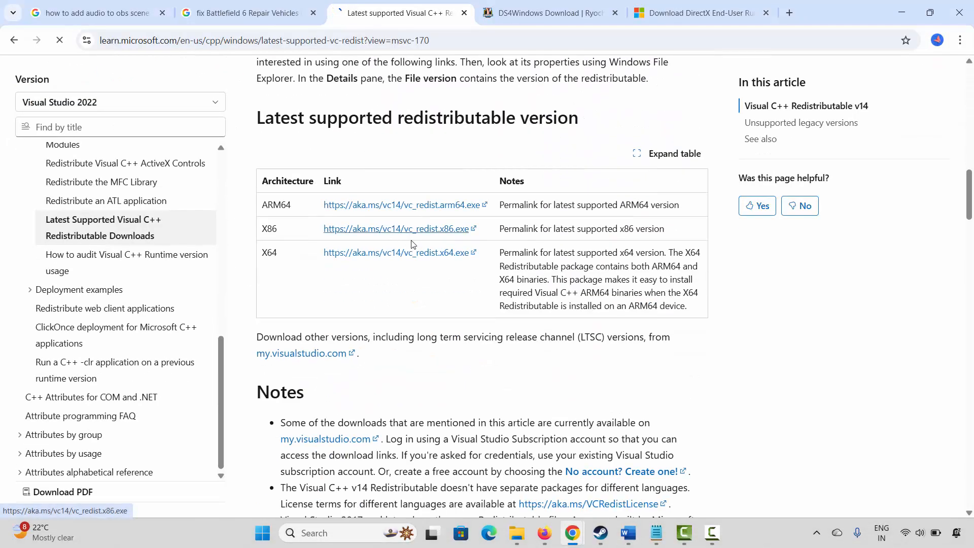
click(414, 252)
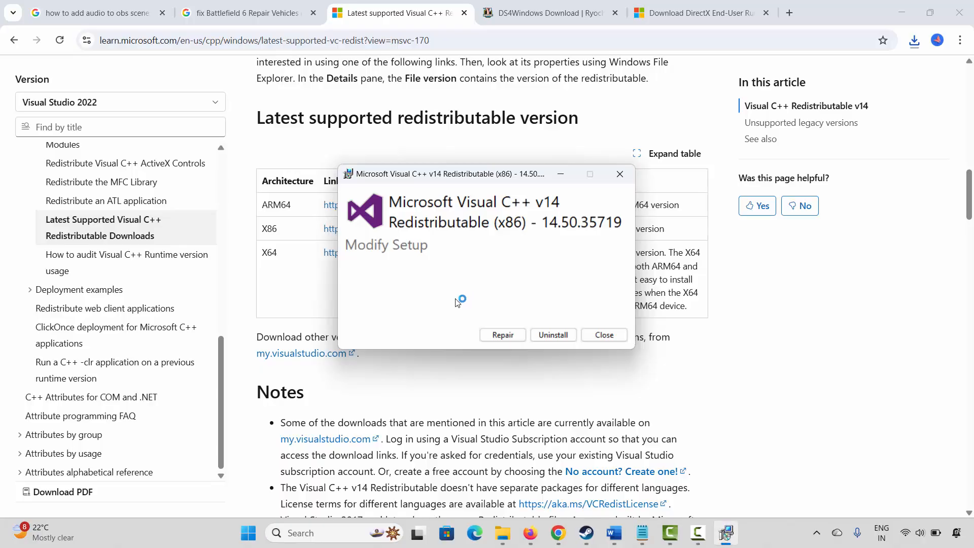
click(516, 332)
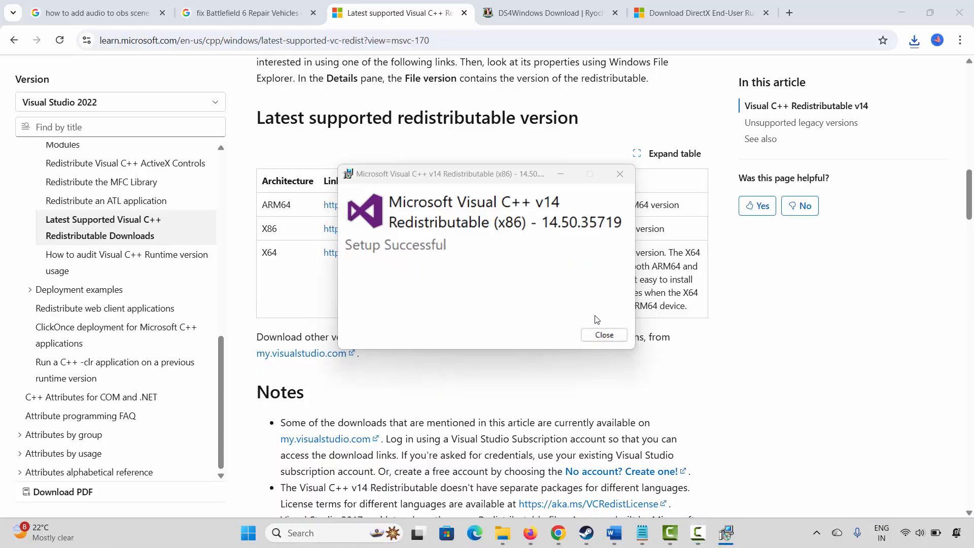
click(604, 335)
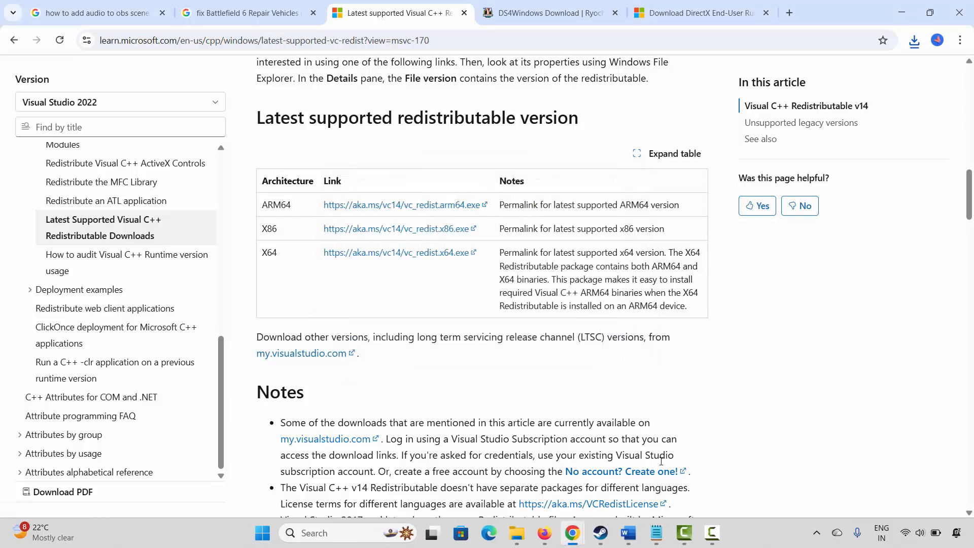
Switch to the Word document and highlight the heading "Method 9: Disable Third-Party Overlay Applications", then clear the selection
mouse_move(628, 533)
click(693, 482)
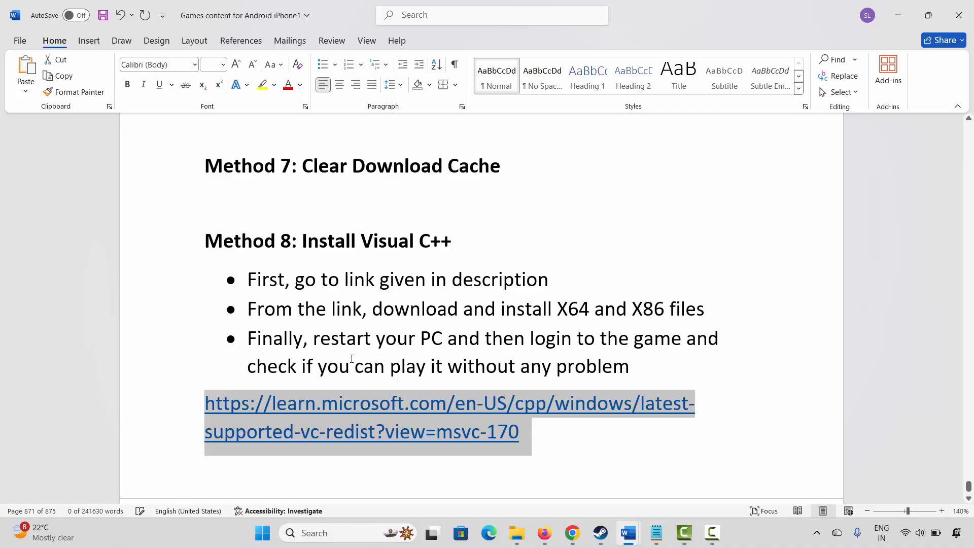
scroll(353, 362, down, 5)
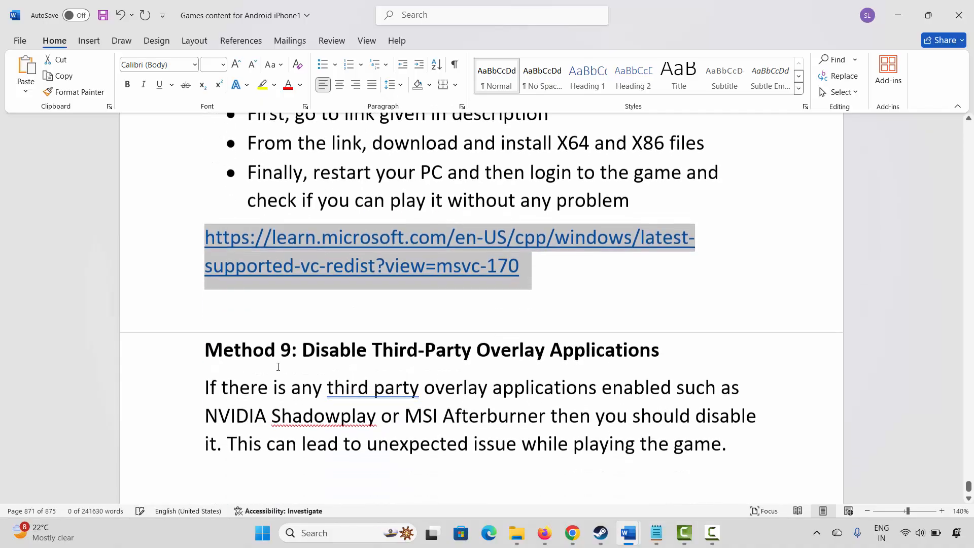
click(174, 352)
click(345, 383)
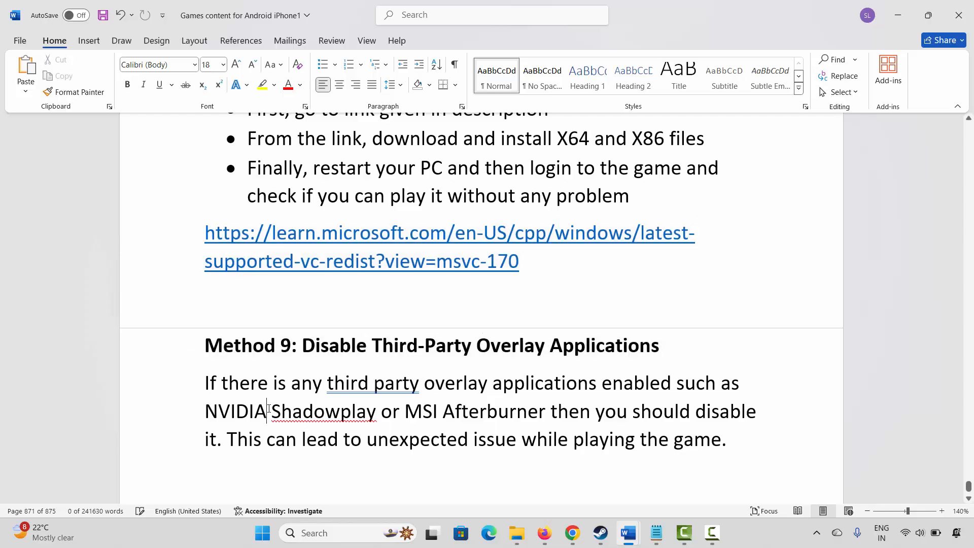
click(269, 408)
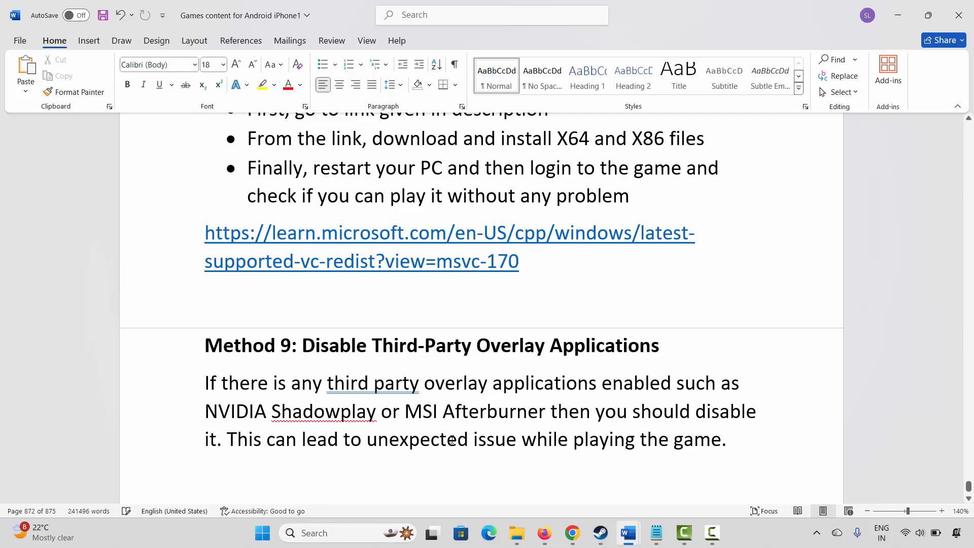
Highlight the heading "Method 10: Update Windows", then run a check for updates in Windows Update and close Settings
scroll(443, 429, down, 2)
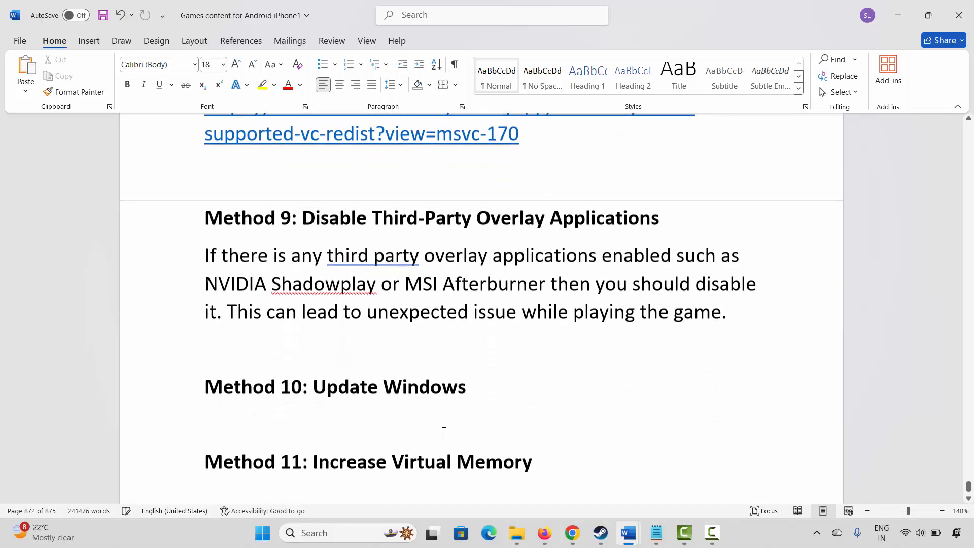
click(183, 391)
click(309, 534)
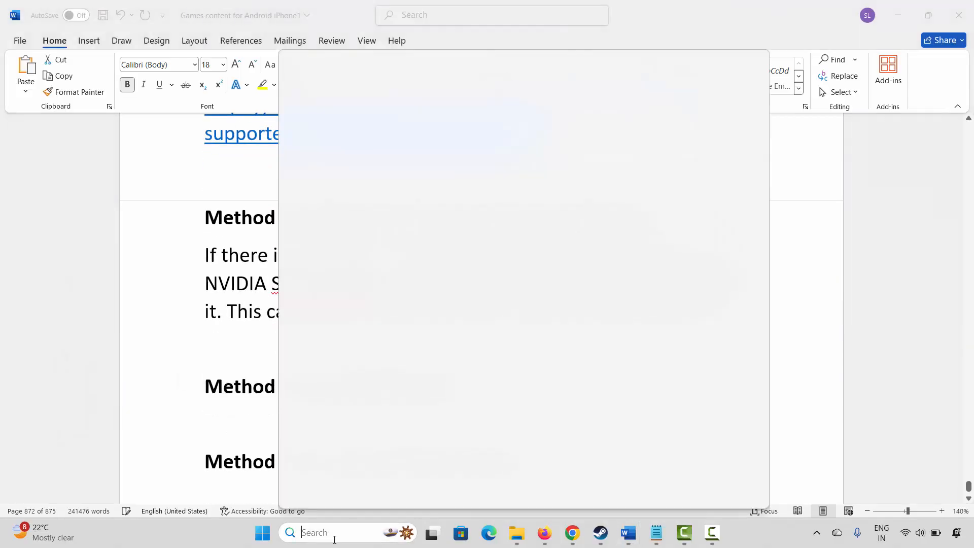
click(361, 248)
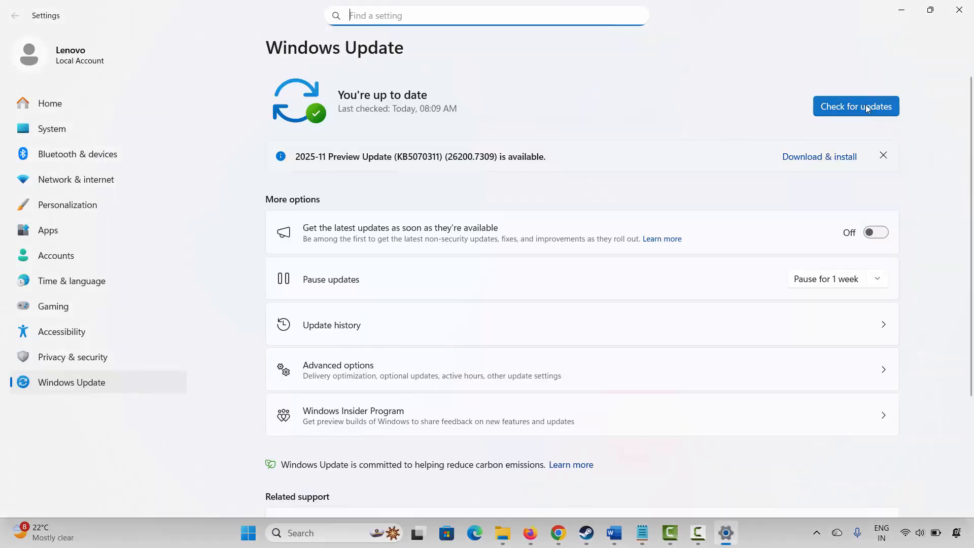
click(865, 106)
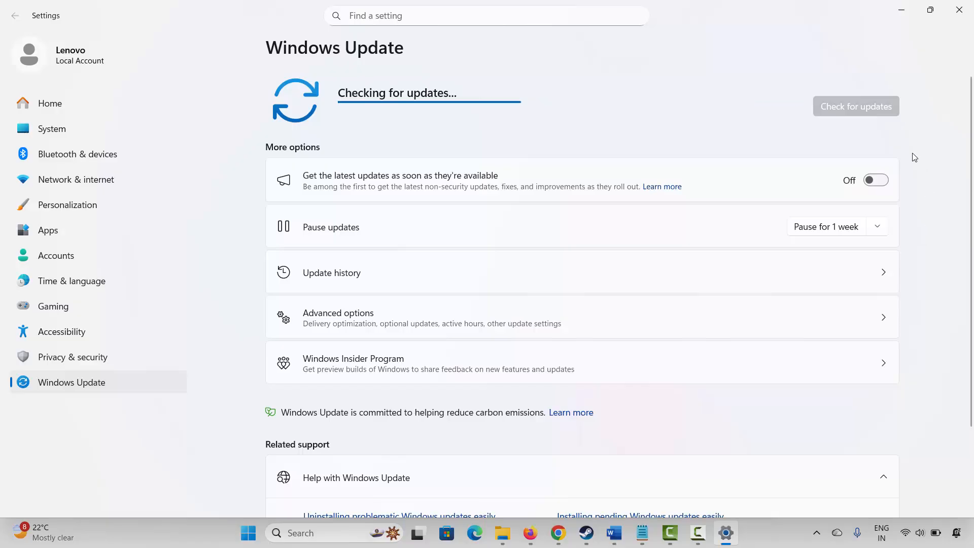
click(959, 10)
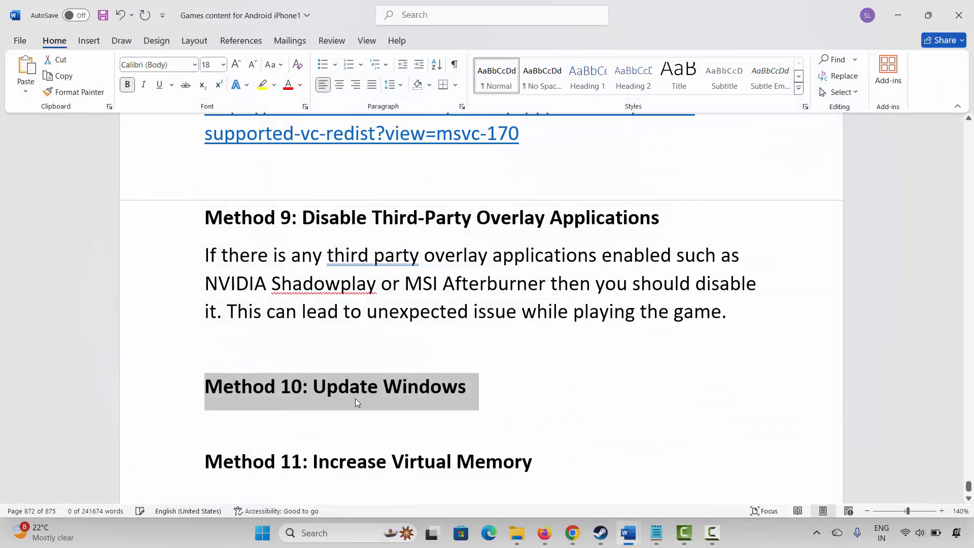
Highlight the heading "Method 11: Increase Virtual Memory" in the document
scroll(355, 399, down, 2)
scroll(355, 397, up, 1)
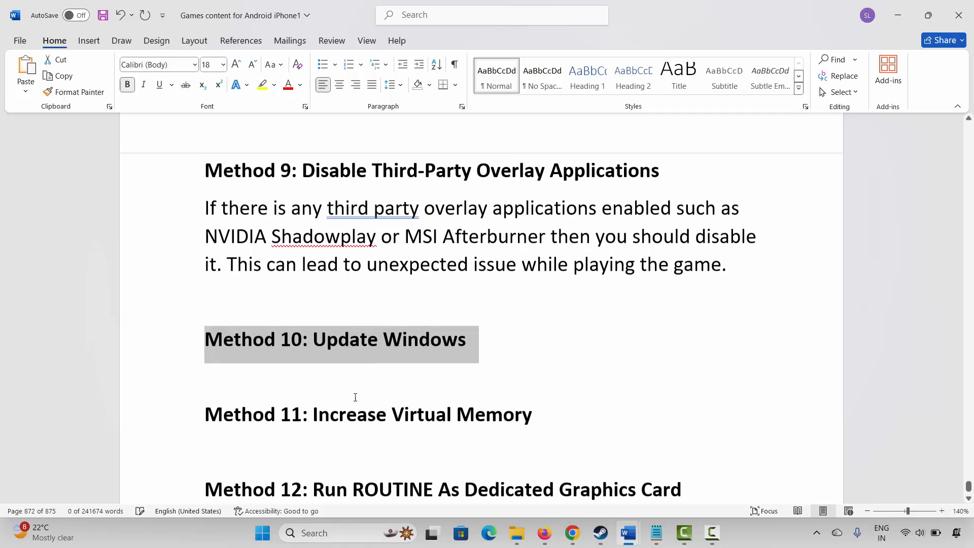
triple_click(199, 420)
Open the Virtual Memory dialog through the advanced system settings and the advanced performance options
click(324, 533)
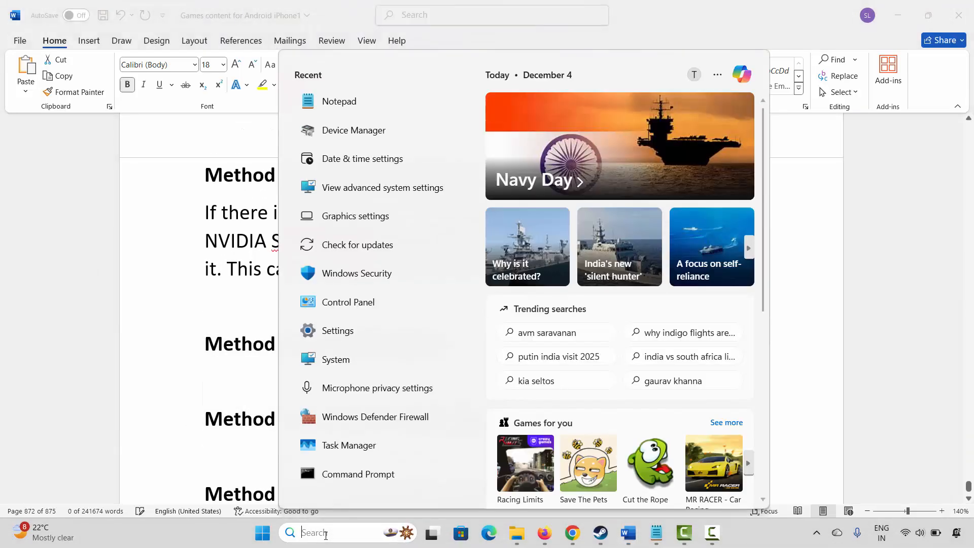
click(358, 189)
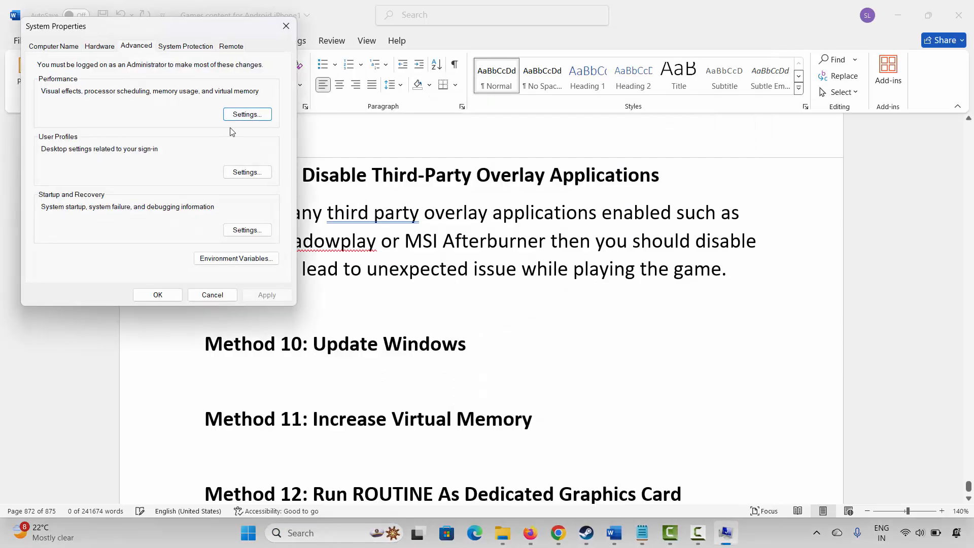
click(244, 116)
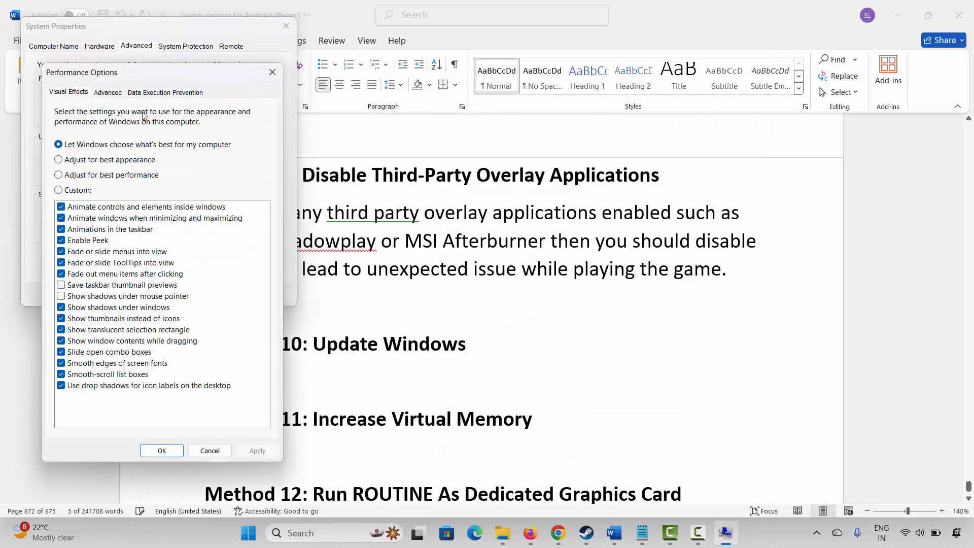
click(109, 93)
click(238, 264)
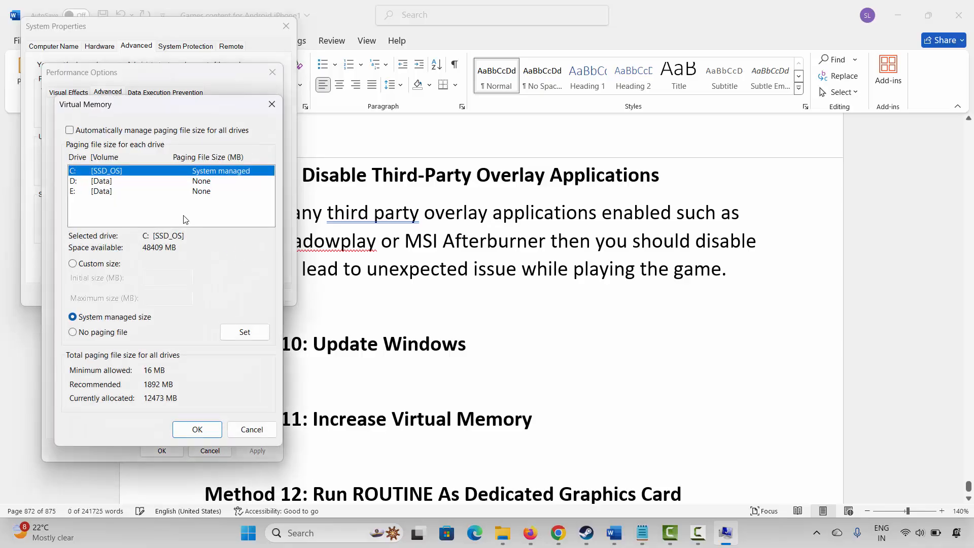
Enter a custom paging file size for drive C: of 12288 MB initial and 24576 MB maximum, then close all system dialogs without applying
click(100, 183)
click(102, 193)
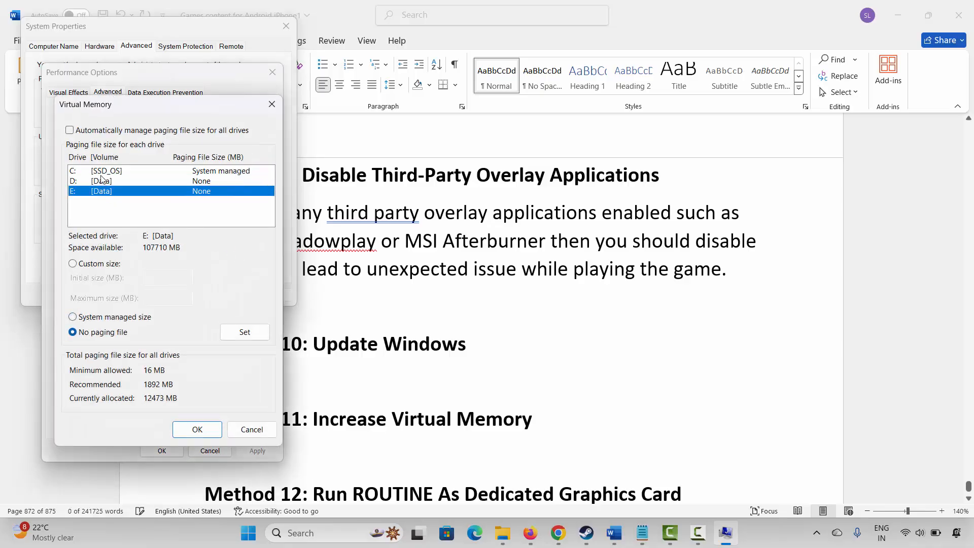
click(101, 175)
click(104, 192)
click(99, 174)
click(73, 263)
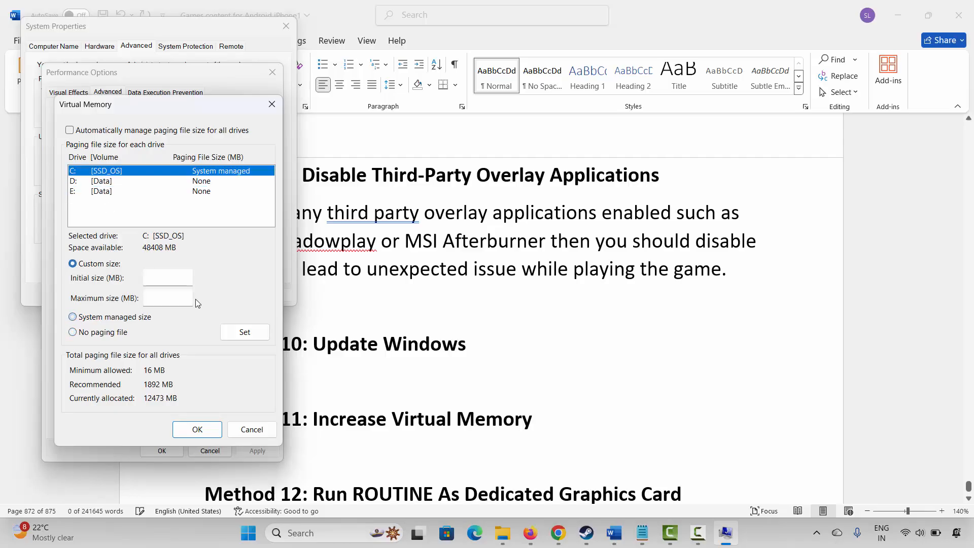
click(172, 279)
text(12288)
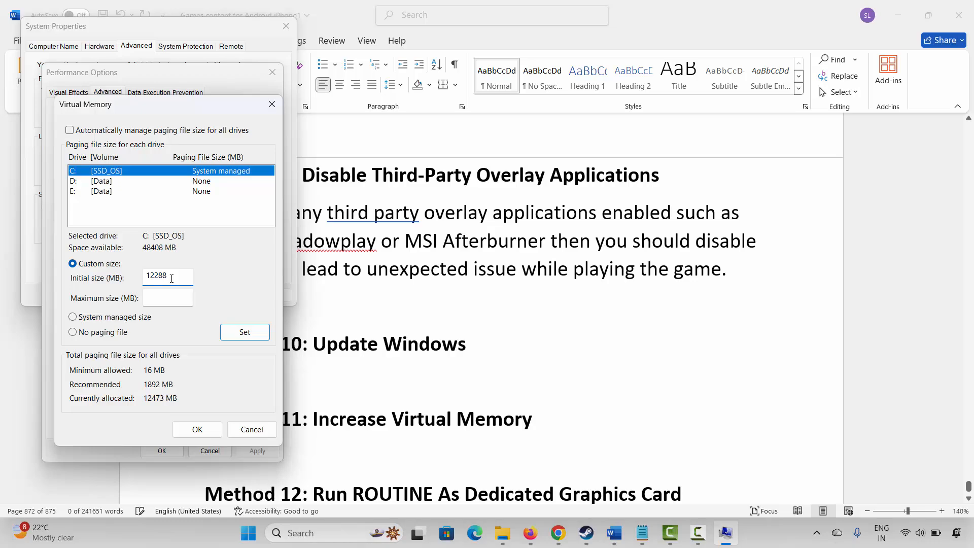
key(Tab)
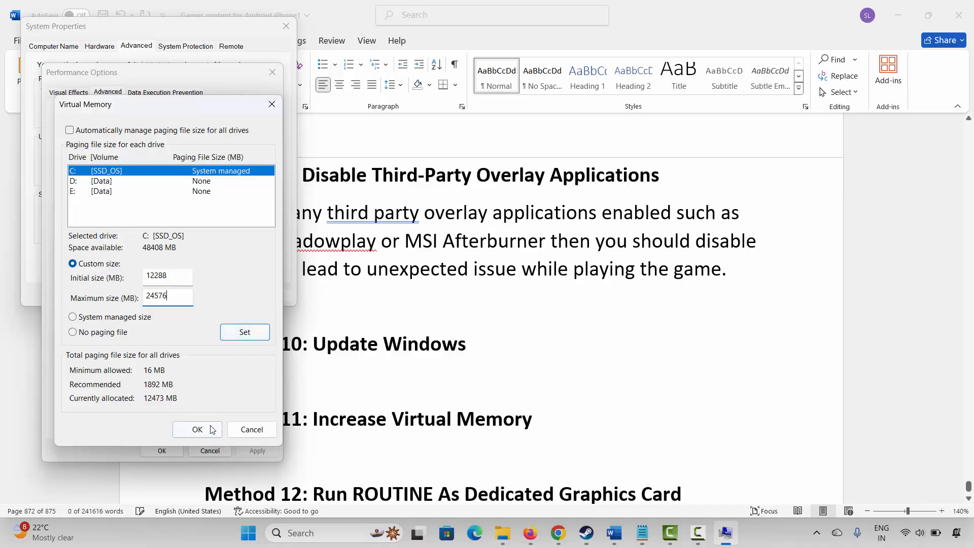
click(272, 104)
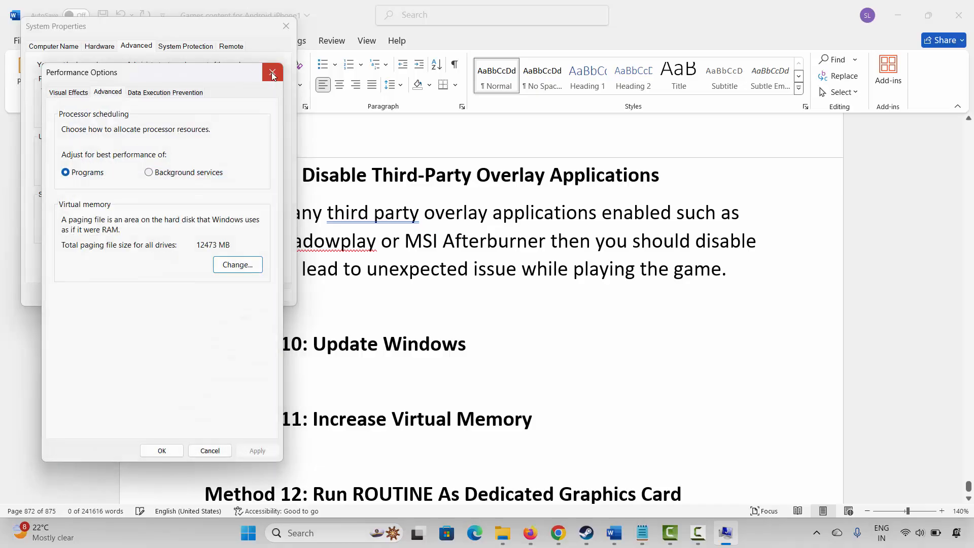
click(272, 72)
click(286, 26)
Highlight the heading "Method 12: Run ROUTINE As Dedicated Graphics Card" in the document, then clear the selection
scroll(413, 370, down, 1)
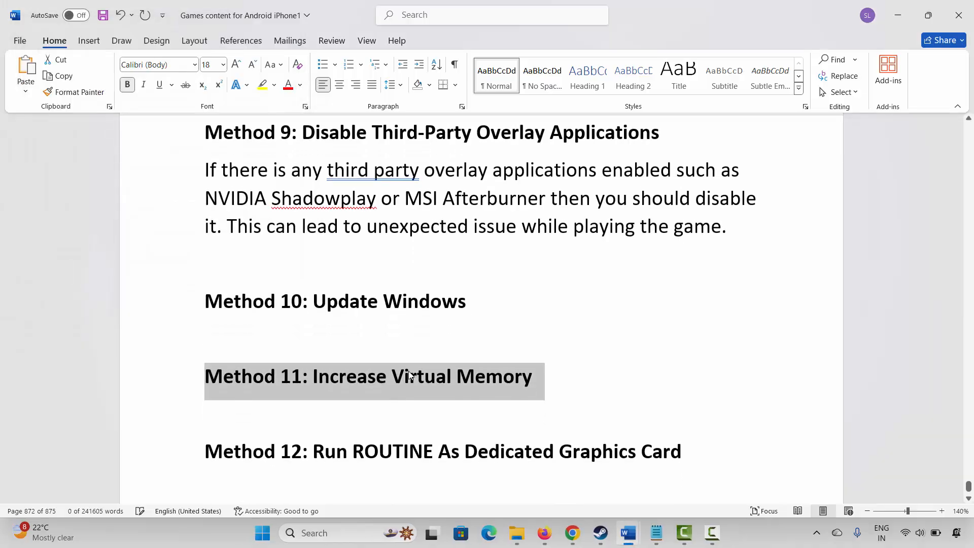
click(176, 456)
click(335, 453)
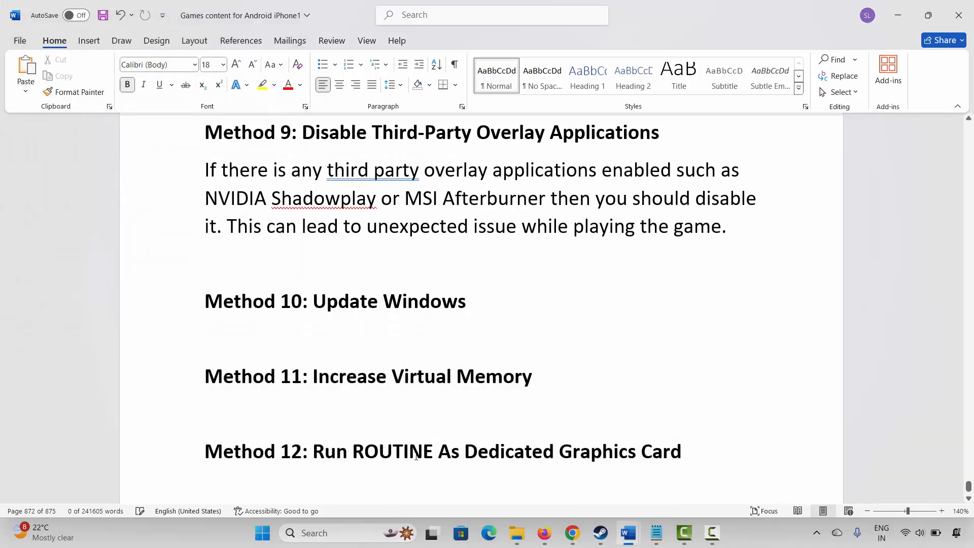
Open the Windows Graphics settings, bring up the file picker for adding a desktop app, and cancel it
click(324, 533)
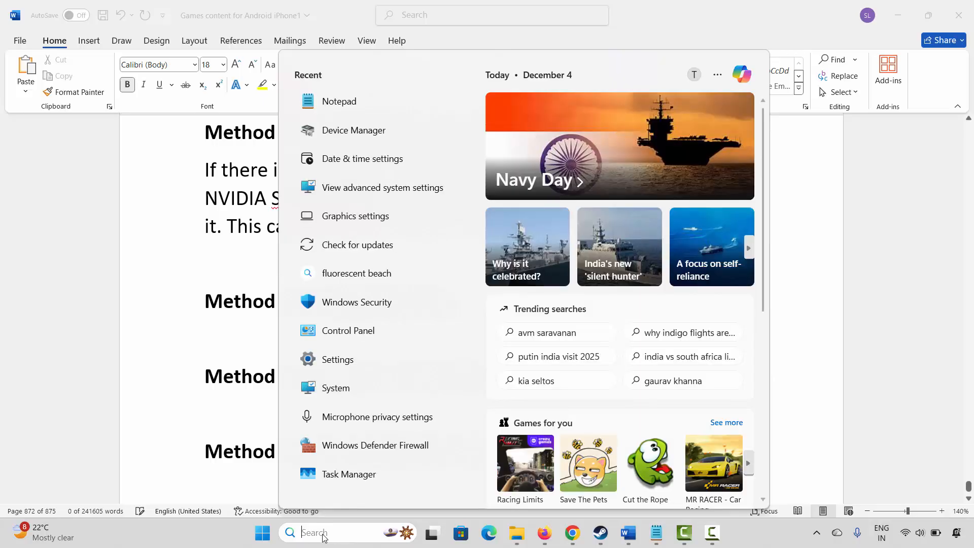
click(373, 222)
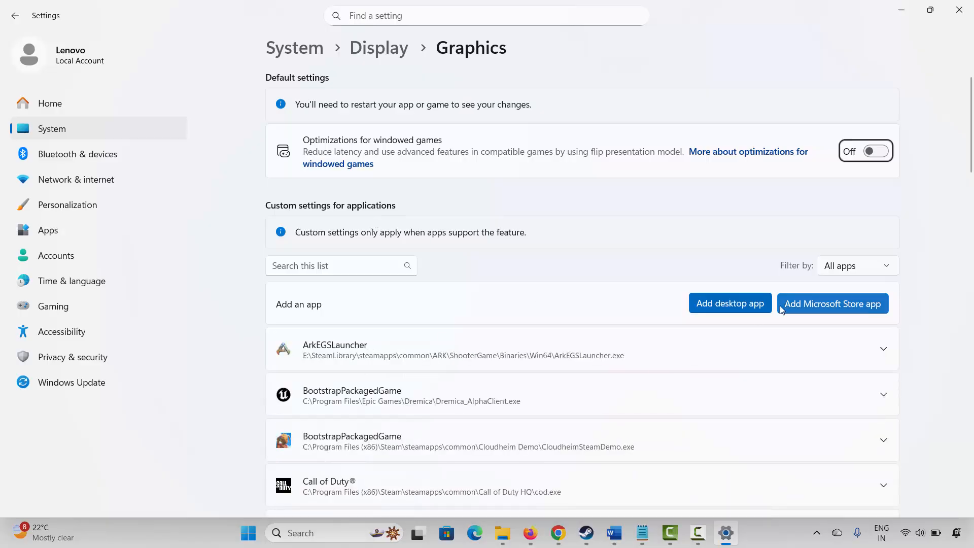
click(725, 308)
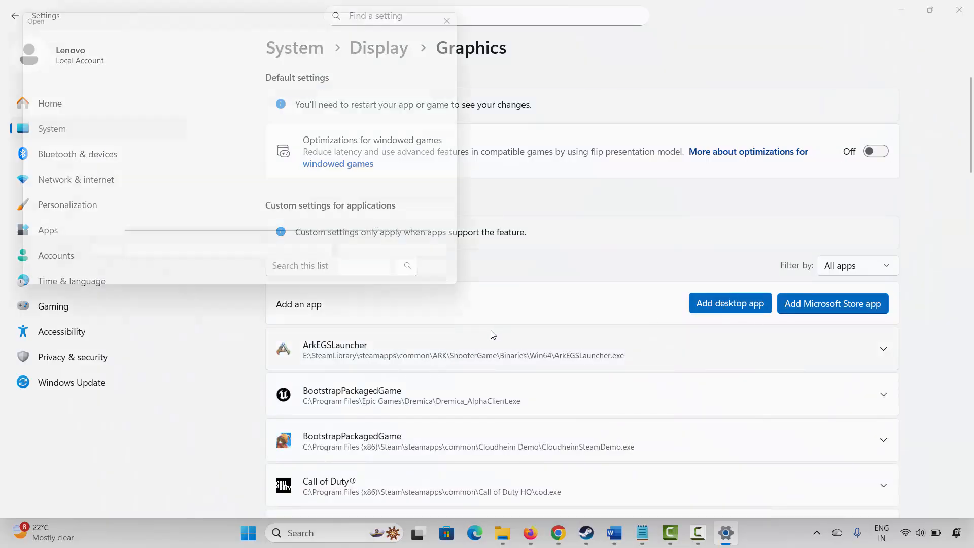
click(443, 281)
Find vermintide2 in the custom graphics app list, expand its entry to view the GPU preference, and close Settings
scroll(656, 372, down, 20)
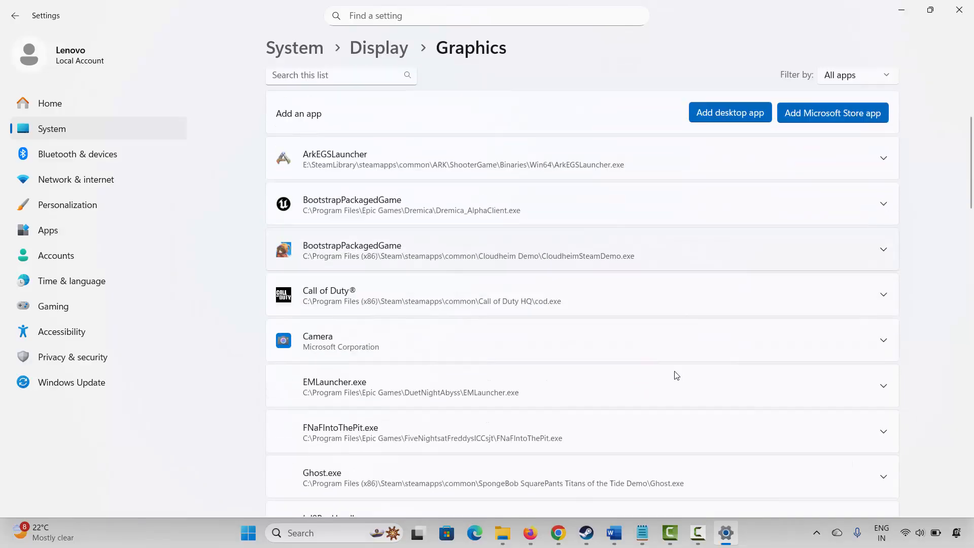
scroll(735, 433, down, 12)
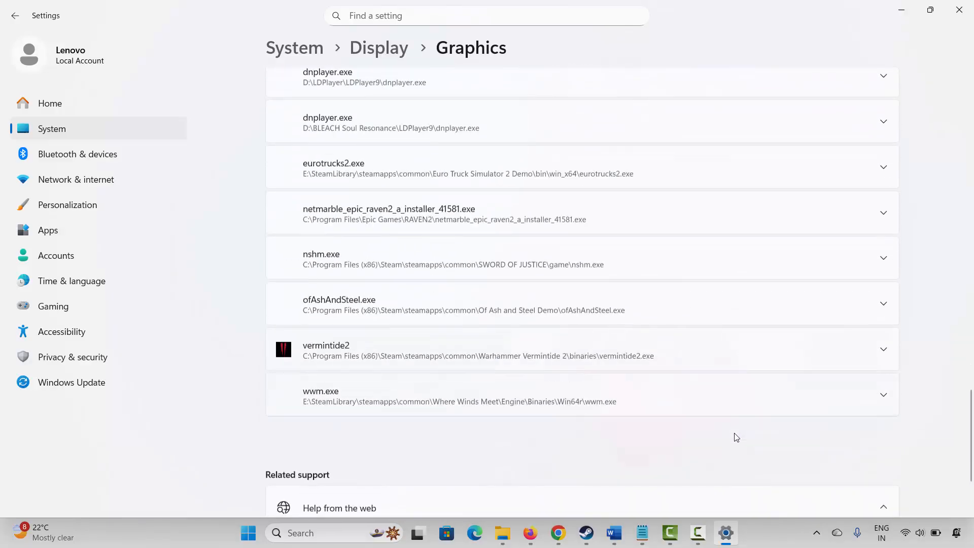
click(884, 262)
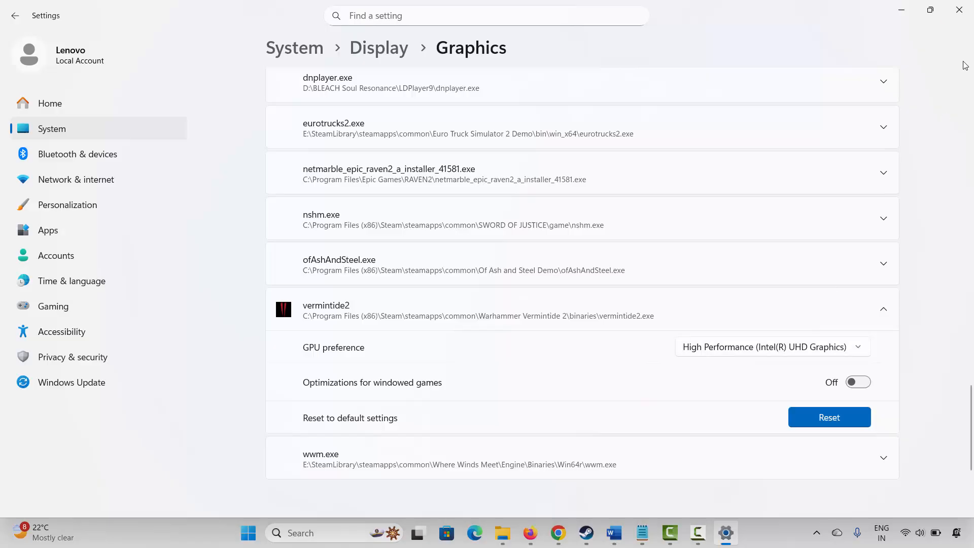
click(966, 12)
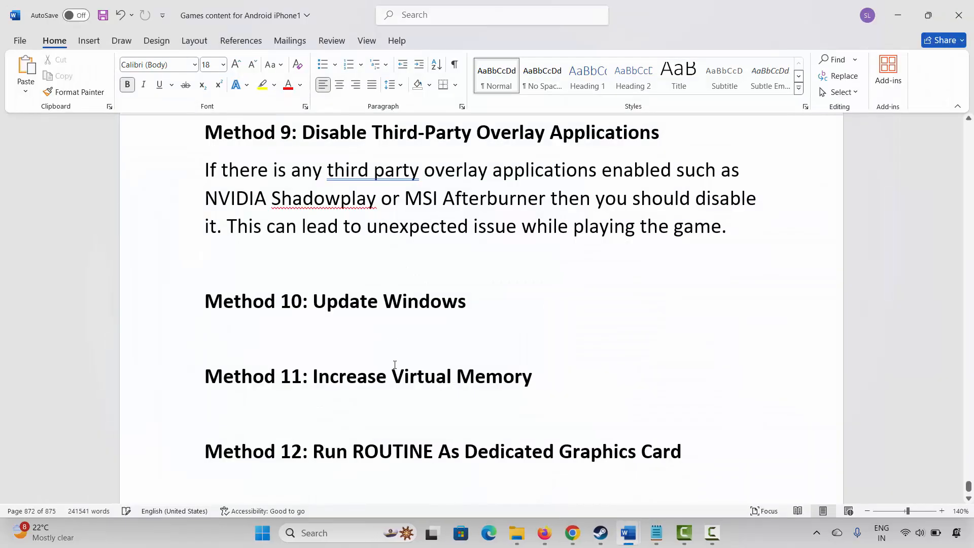
Highlight the heading "Method 13: Reinstall ROUTINE" in the document, then clear the selection
scroll(394, 365, down, 3)
click(179, 449)
click(322, 458)
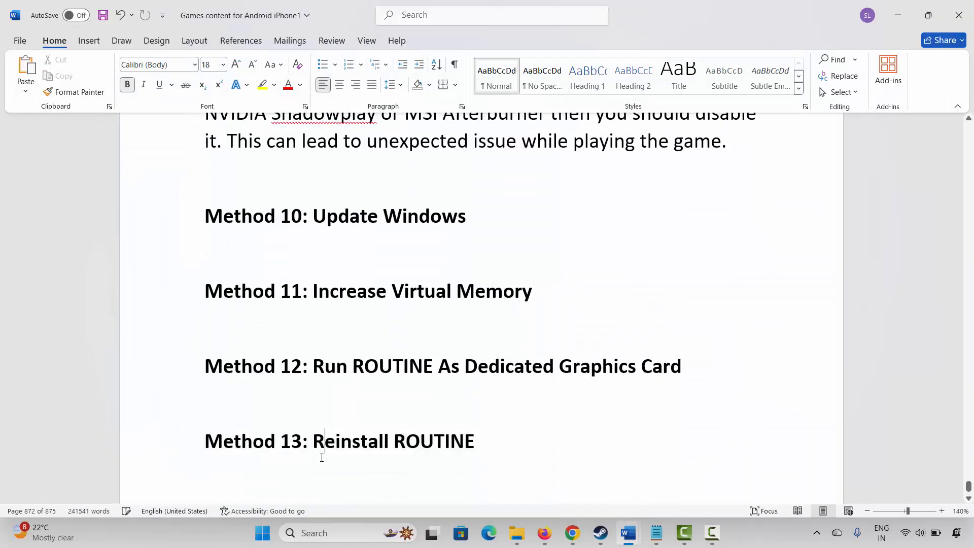
Switch to Steam, bring up the uninstall confirmation for Warhammer: Vermintide 2, and cancel it
click(600, 533)
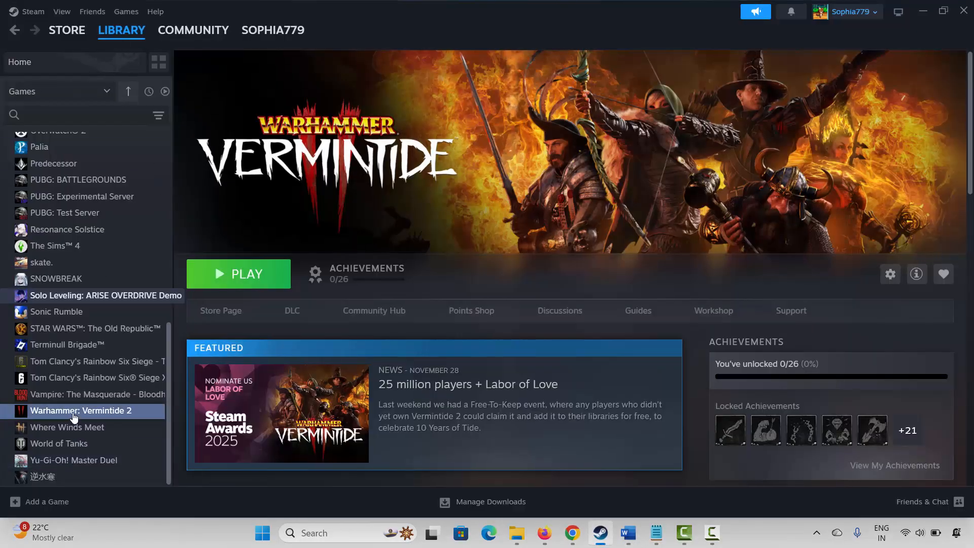
right_click(74, 416)
mouse_move(106, 376)
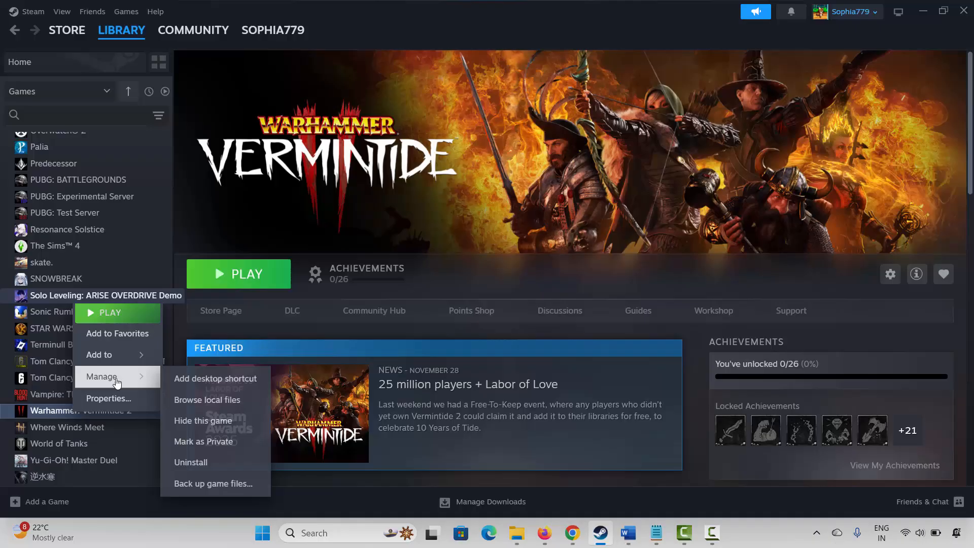
click(208, 462)
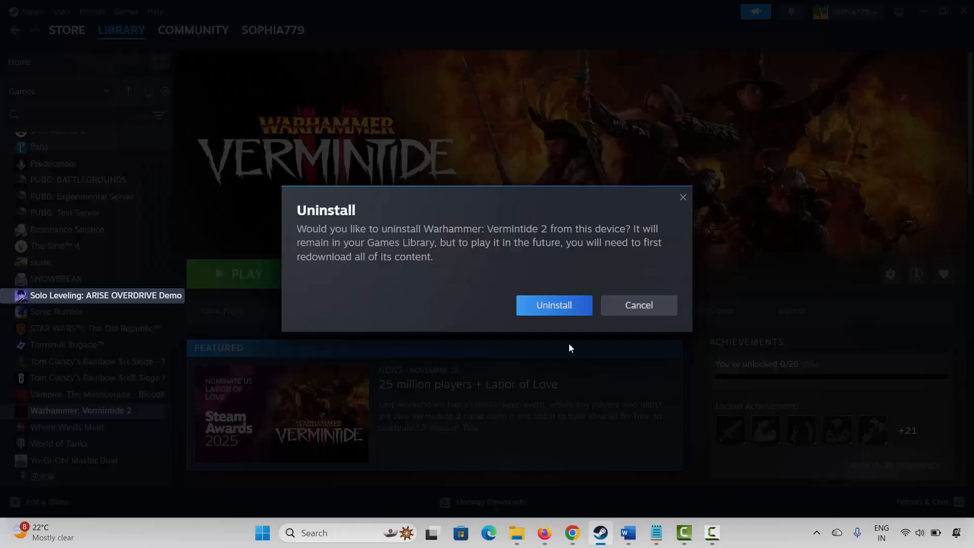
click(634, 312)
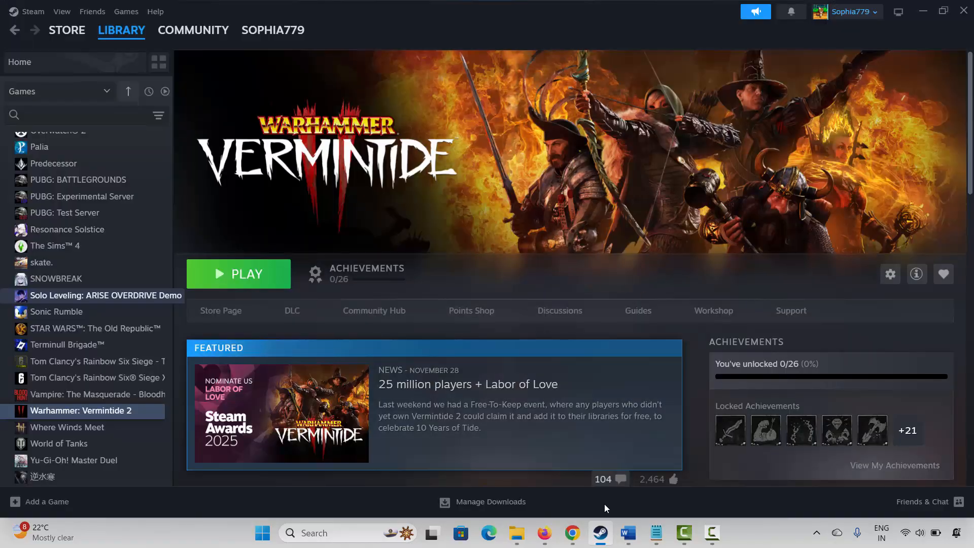
Return to the Word document and select the text "Reinstall ROUTINE" in the Method 13 heading
click(628, 533)
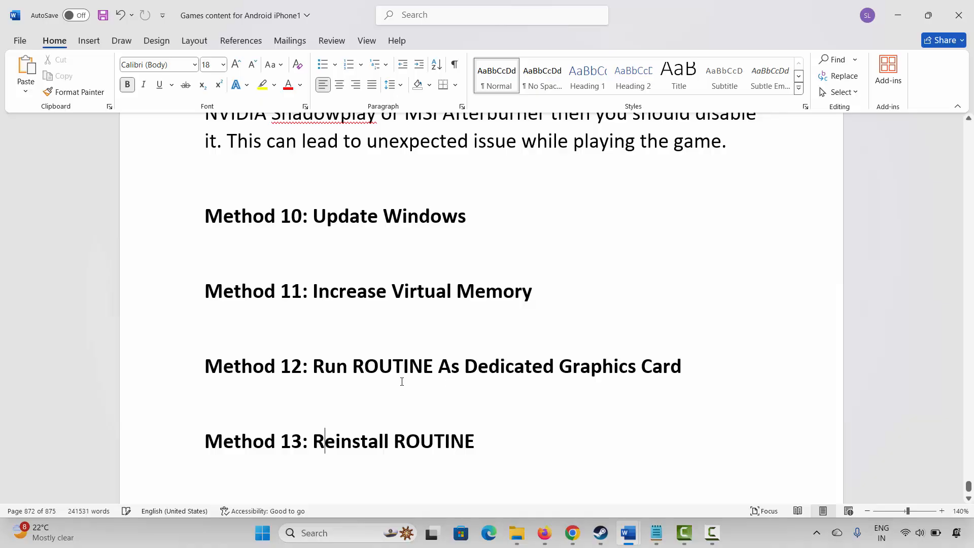
drag(326, 447, 455, 446)
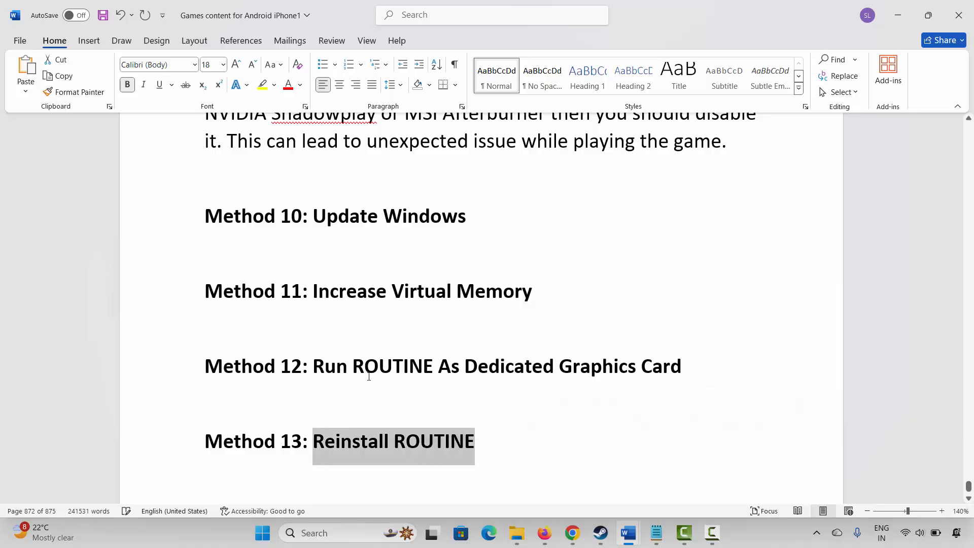